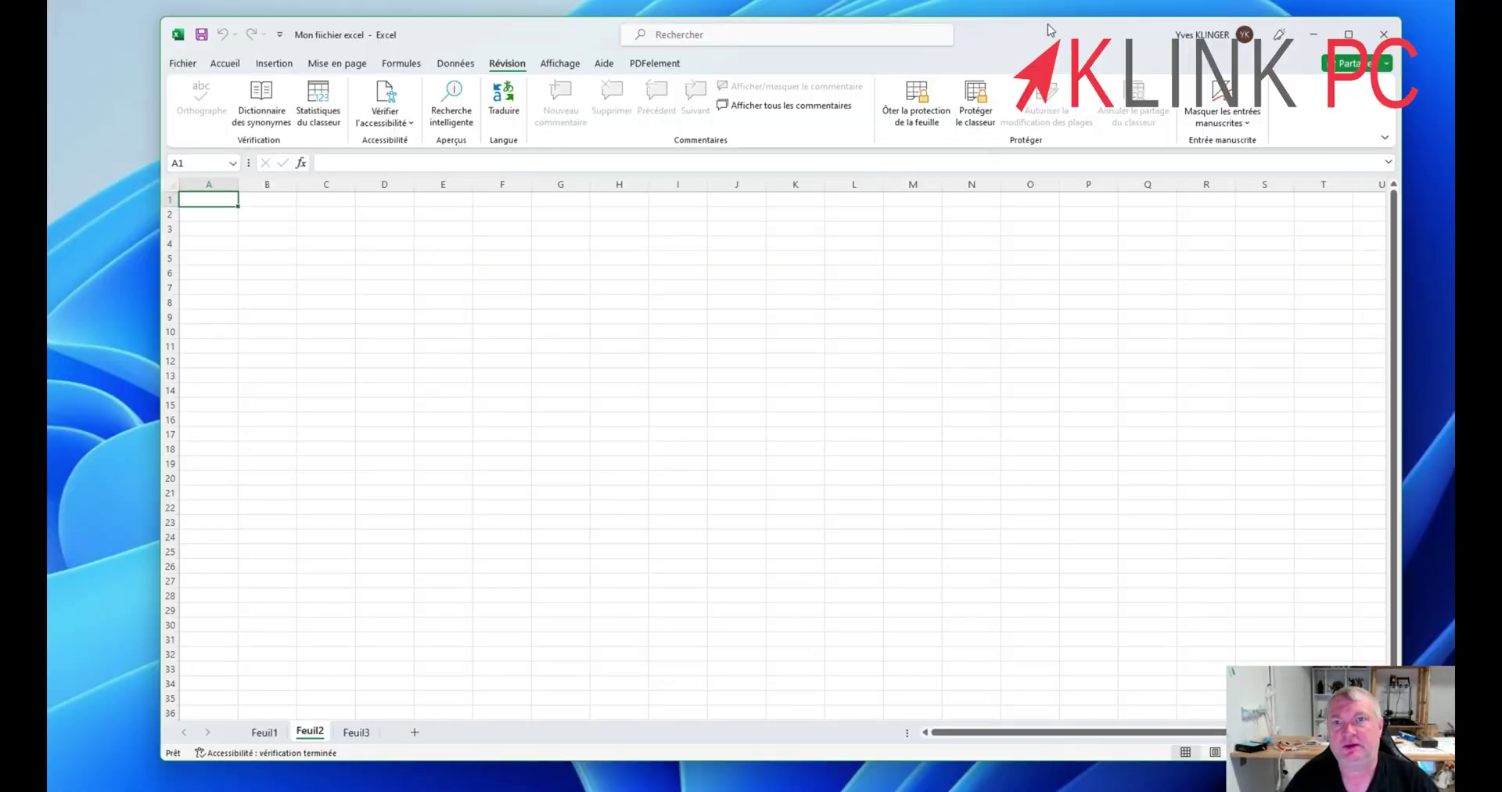
# Try unprotecting Feuil2 without a password, dismiss the invalid-password error, and minimize Excel
pyautogui.click(916, 106)
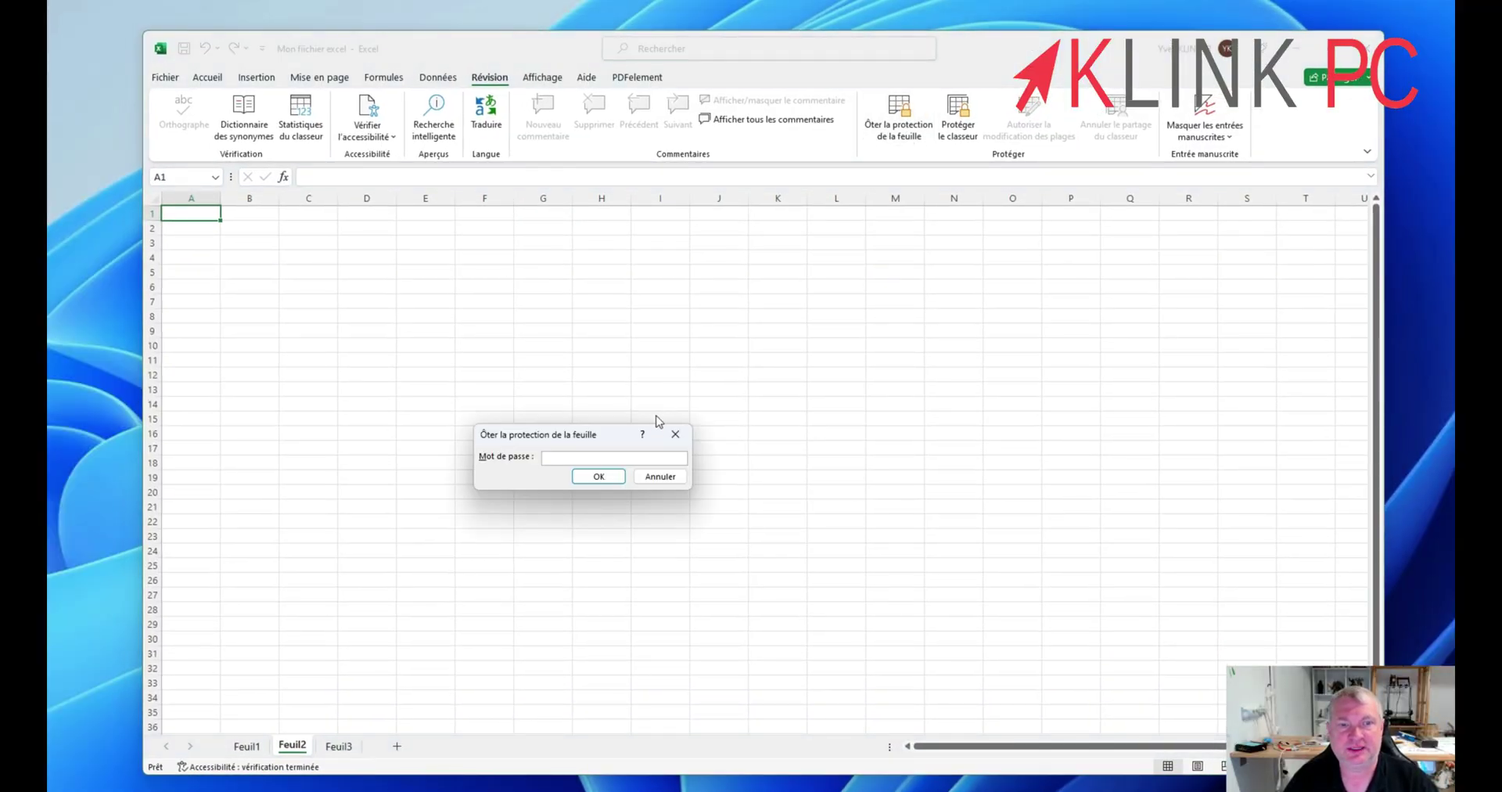
pyautogui.press('Return')
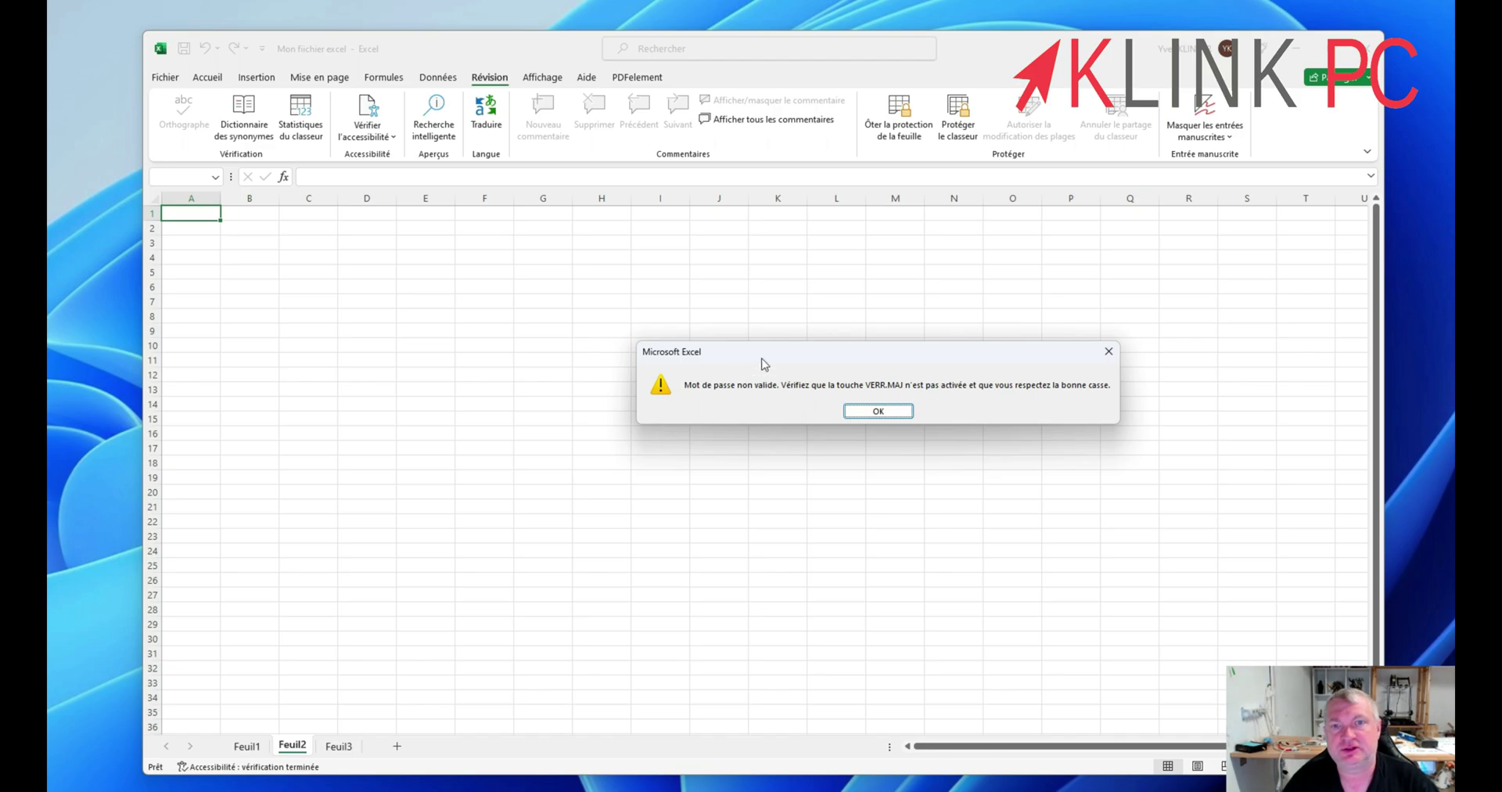
pyautogui.click(891, 412)
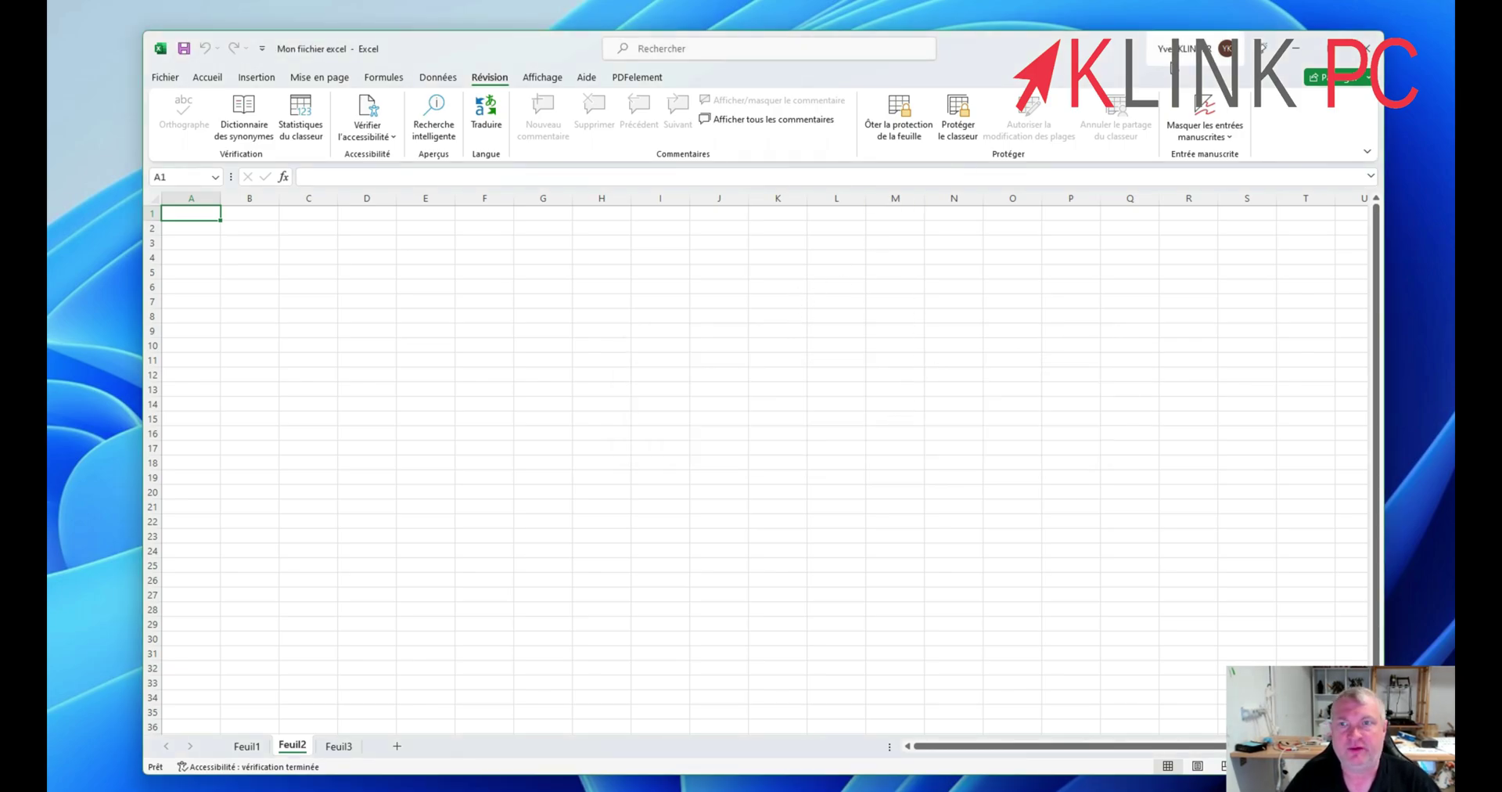
pyautogui.click(1293, 54)
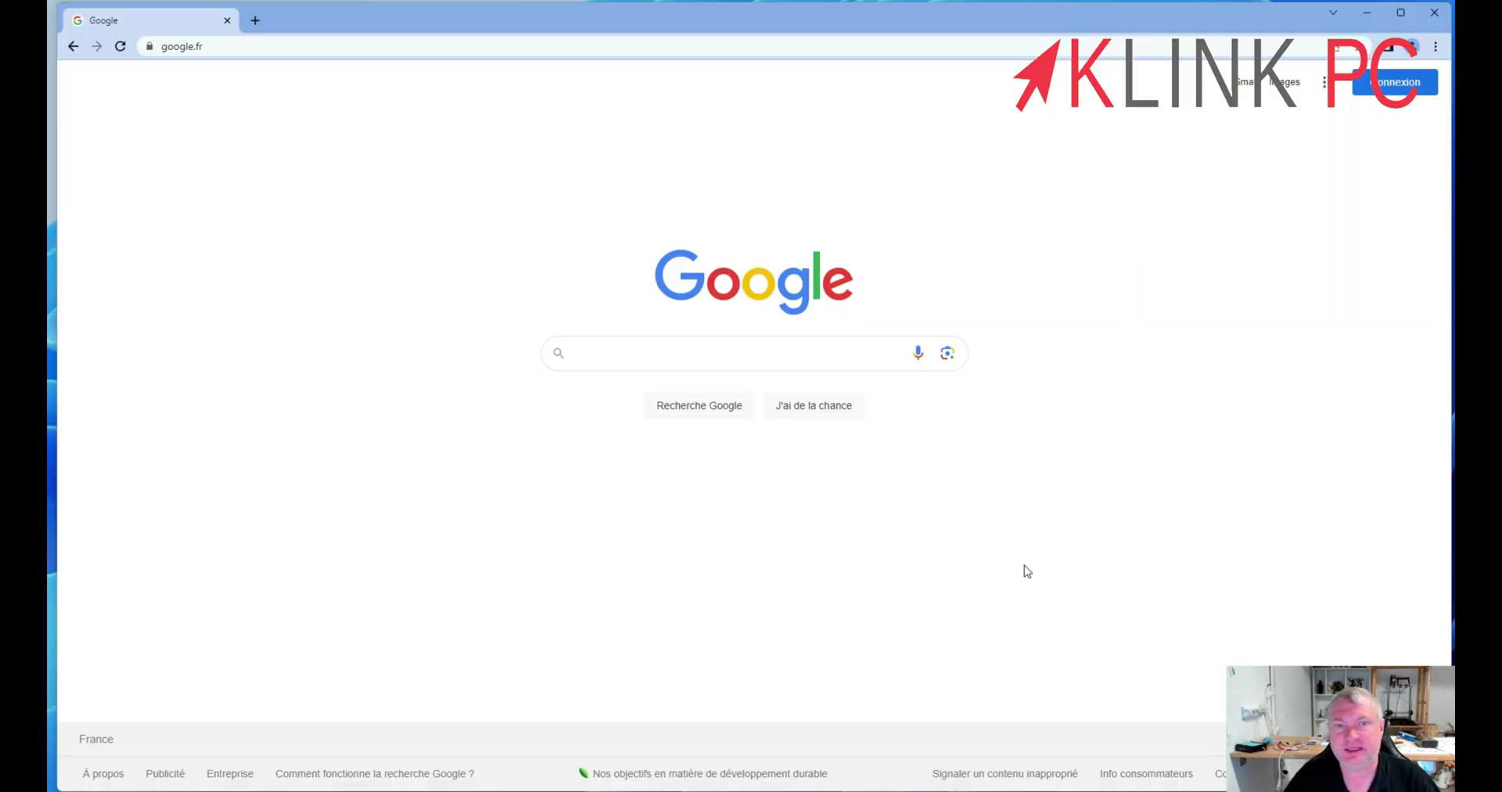
# Search Google for 7zip and download the 64-bit 7-Zip 23.00 installer from 7-zip.org
pyautogui.click(721, 349)
pyautogui.write('7z')
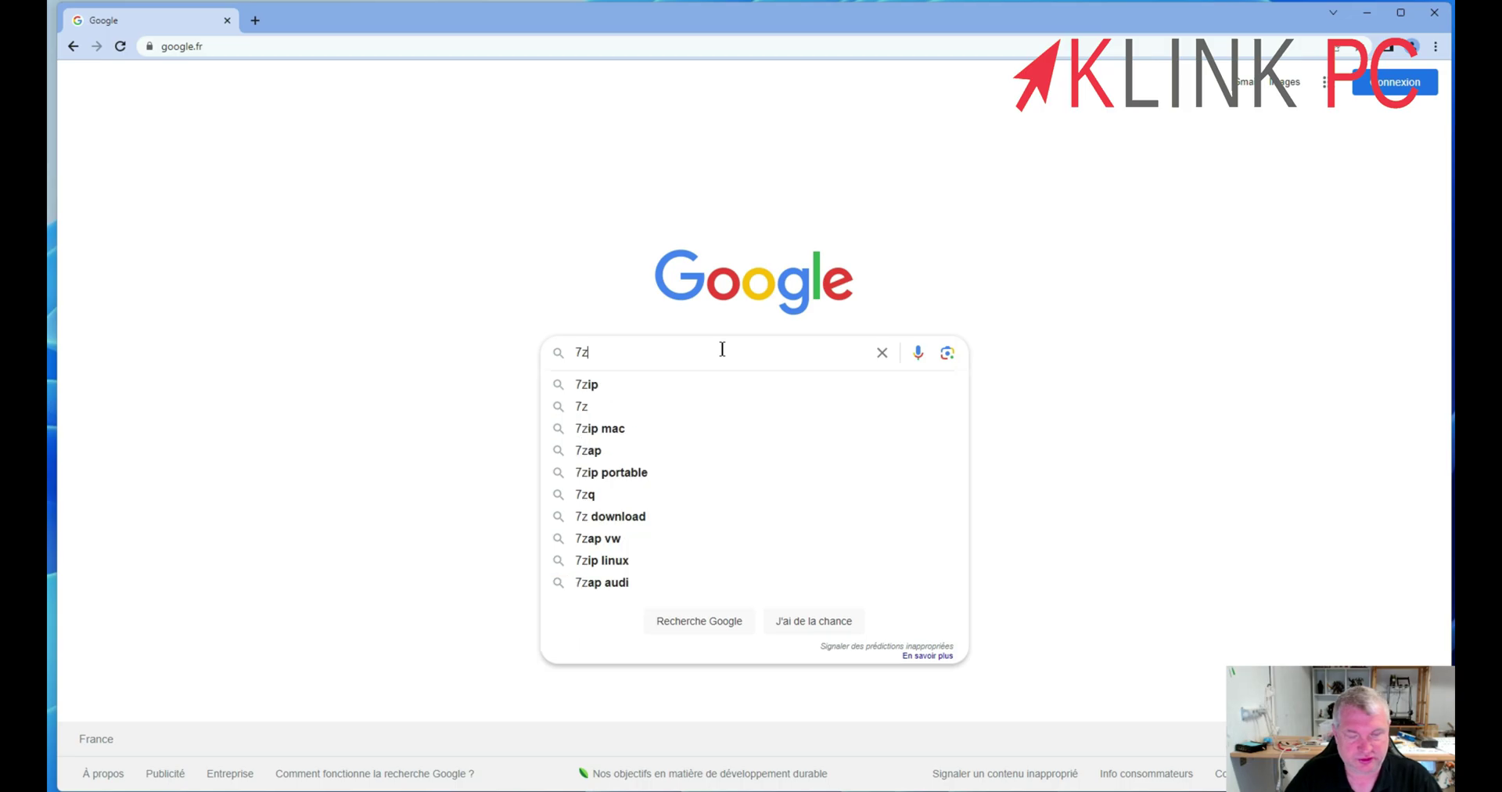
pyautogui.write('ip')
pyautogui.press('Return')
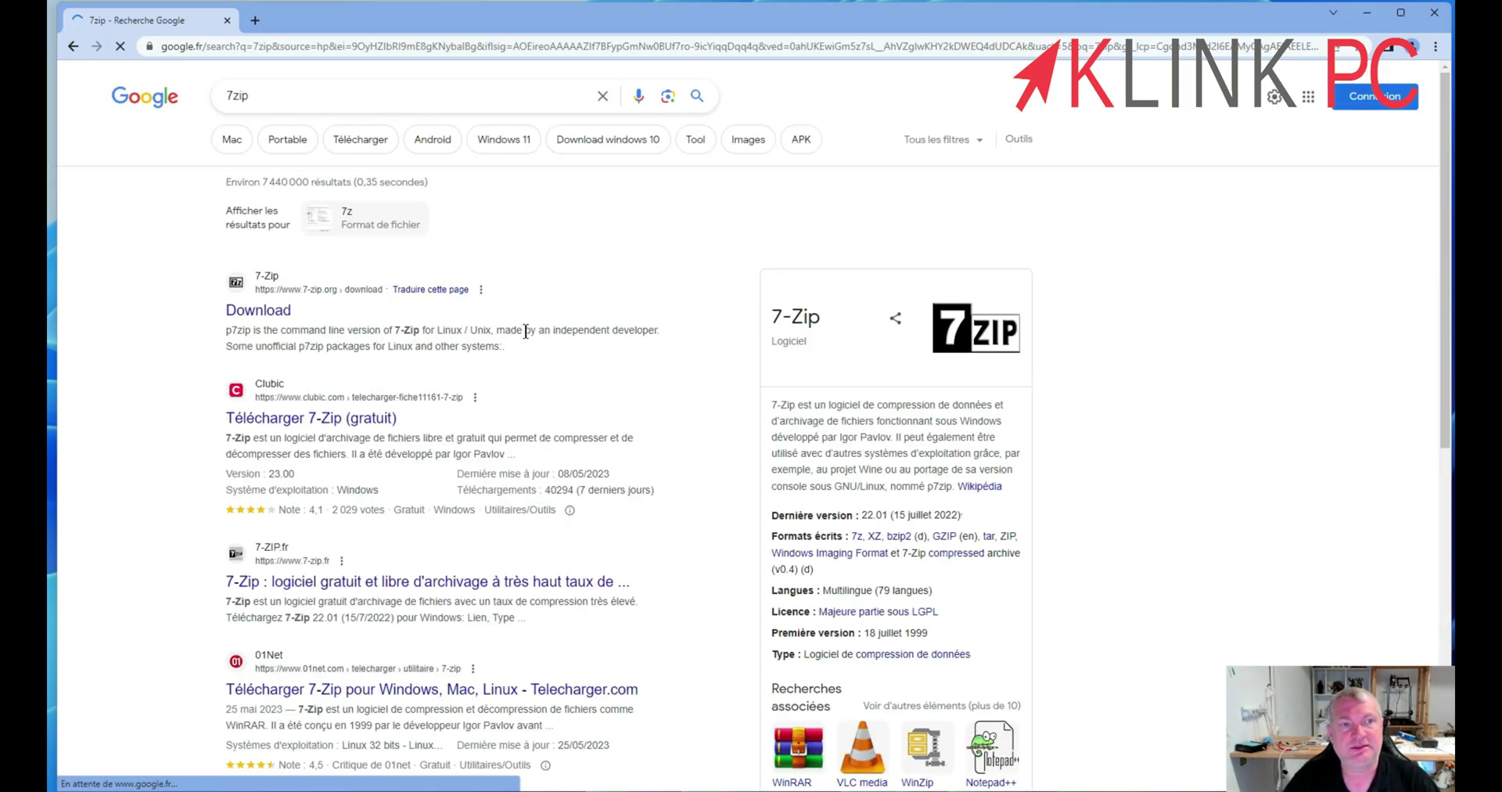
pyautogui.click(274, 312)
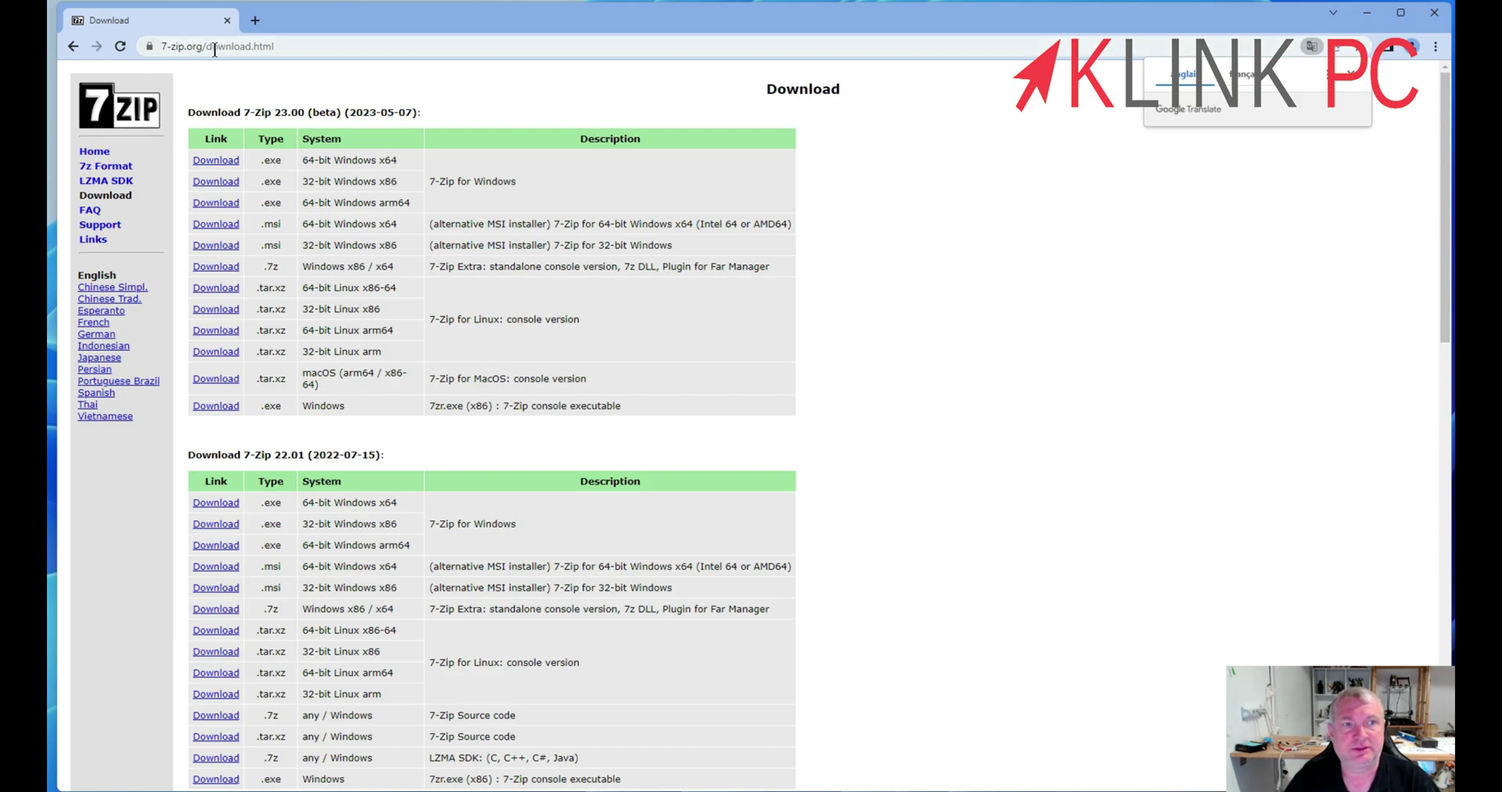
pyautogui.click(219, 163)
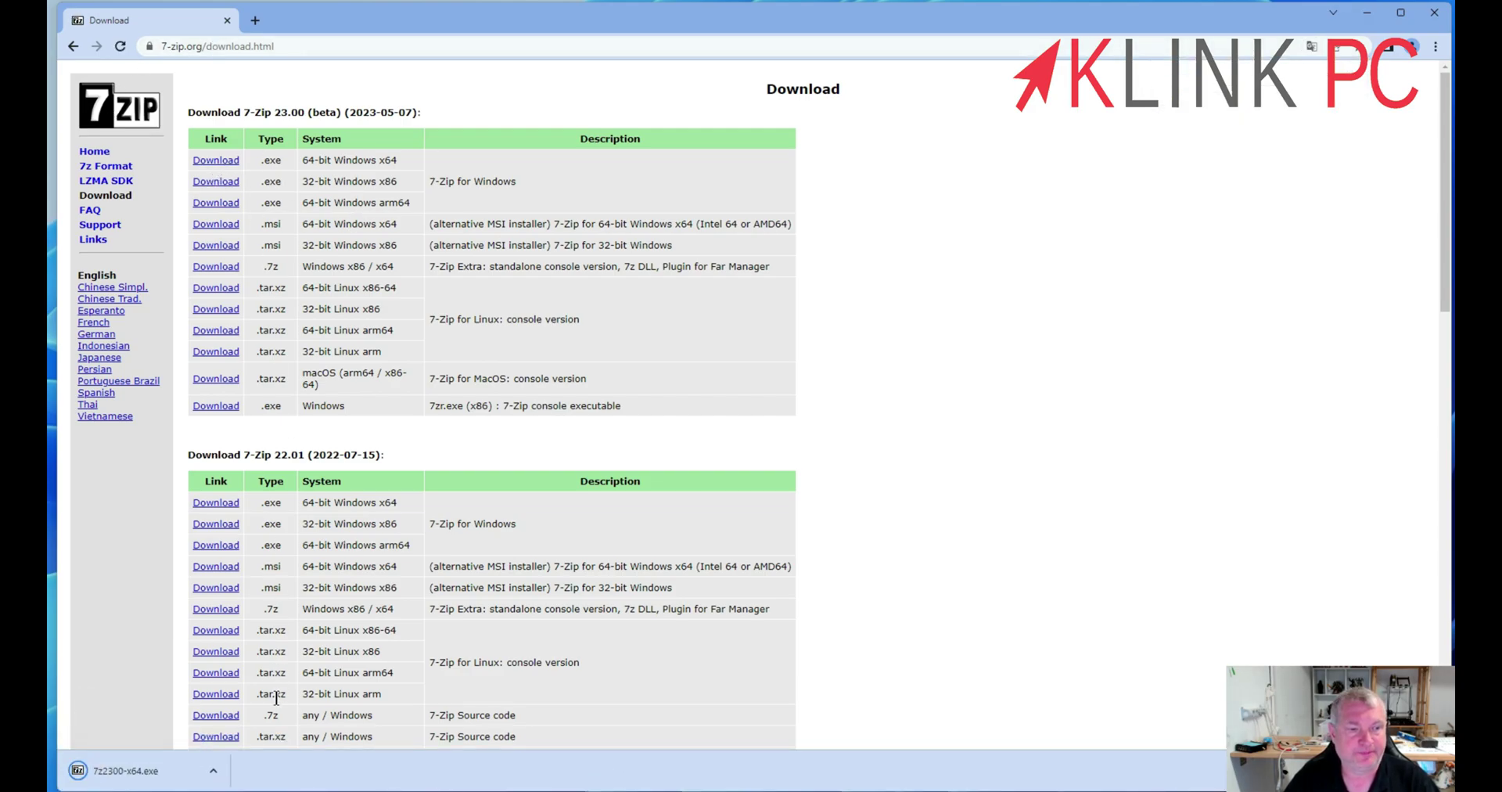
# Run 7z2300-x64.exe, allow it, and install 7-Zip into the default folder
pyautogui.click(175, 774)
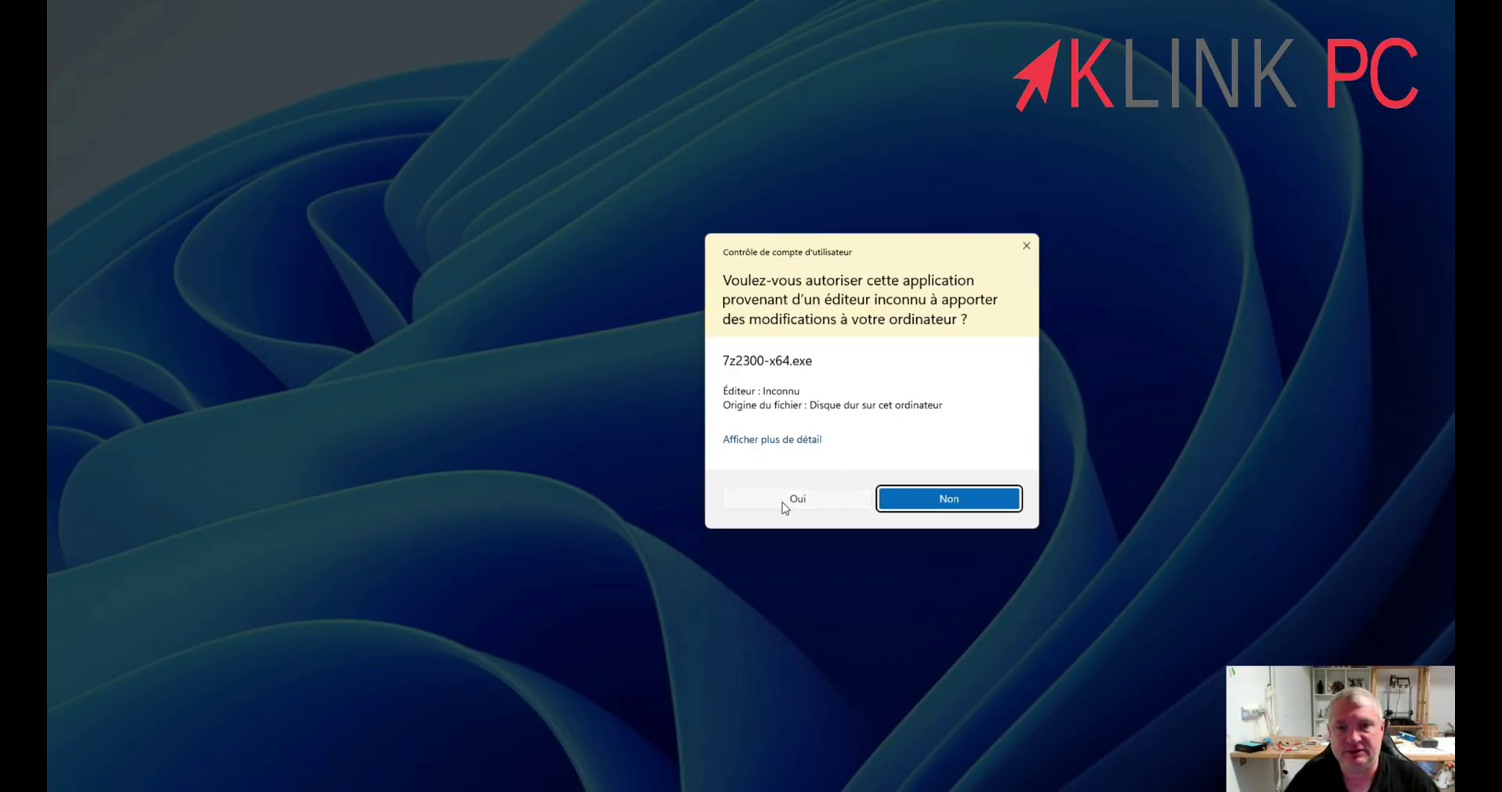
pyautogui.click(786, 507)
pyautogui.click(858, 422)
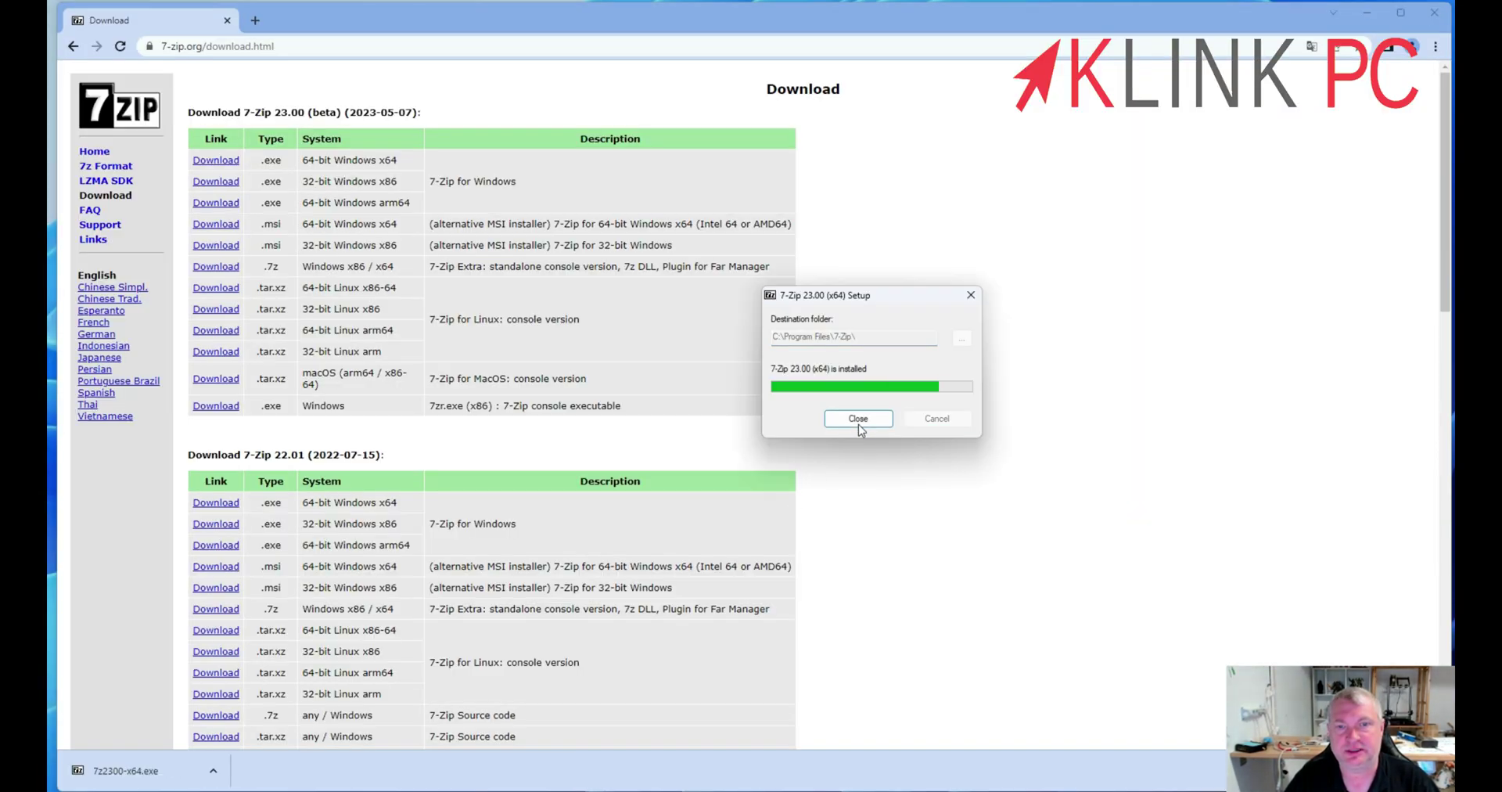
pyautogui.click(858, 419)
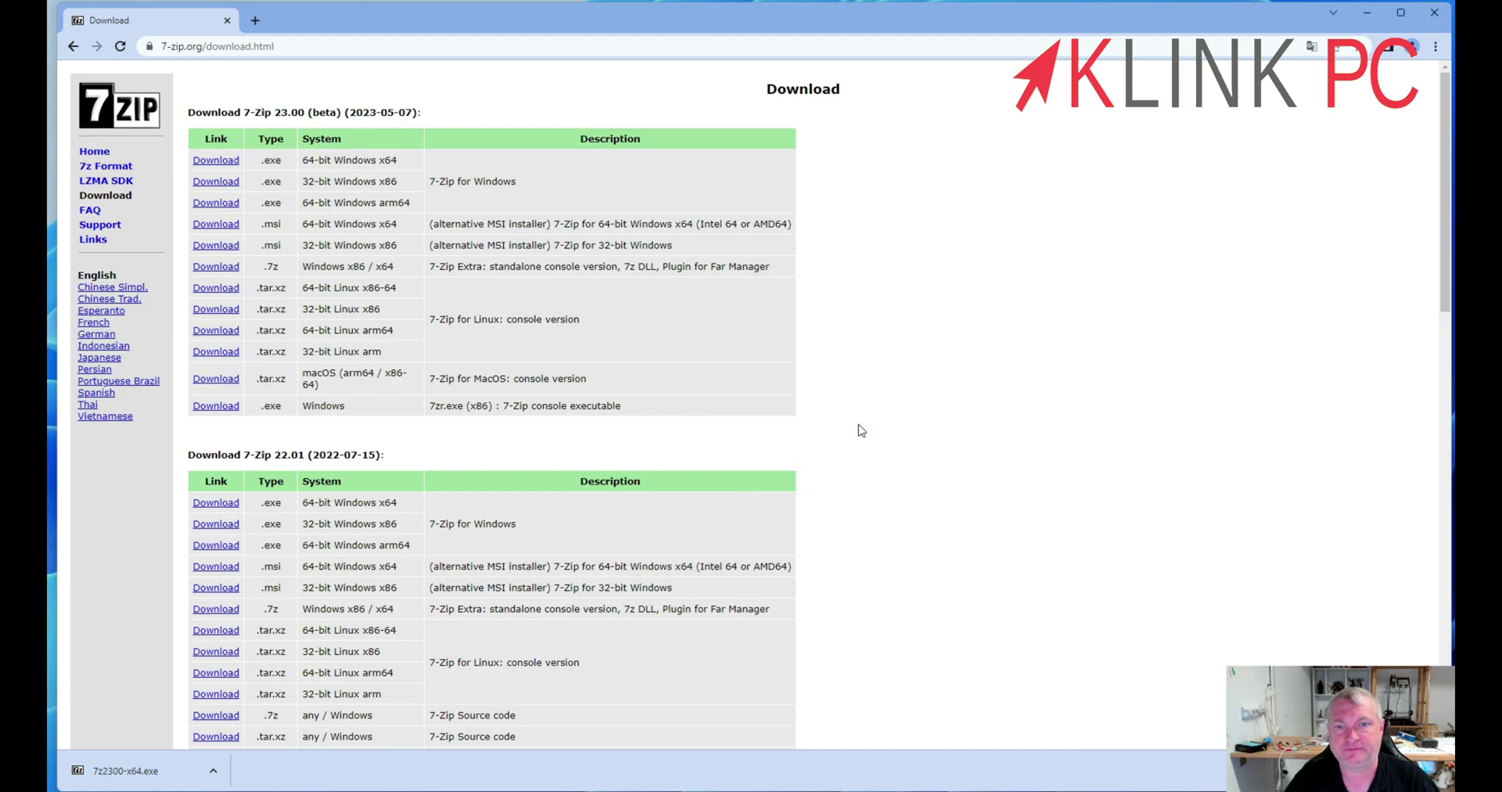
pyautogui.click(1375, 16)
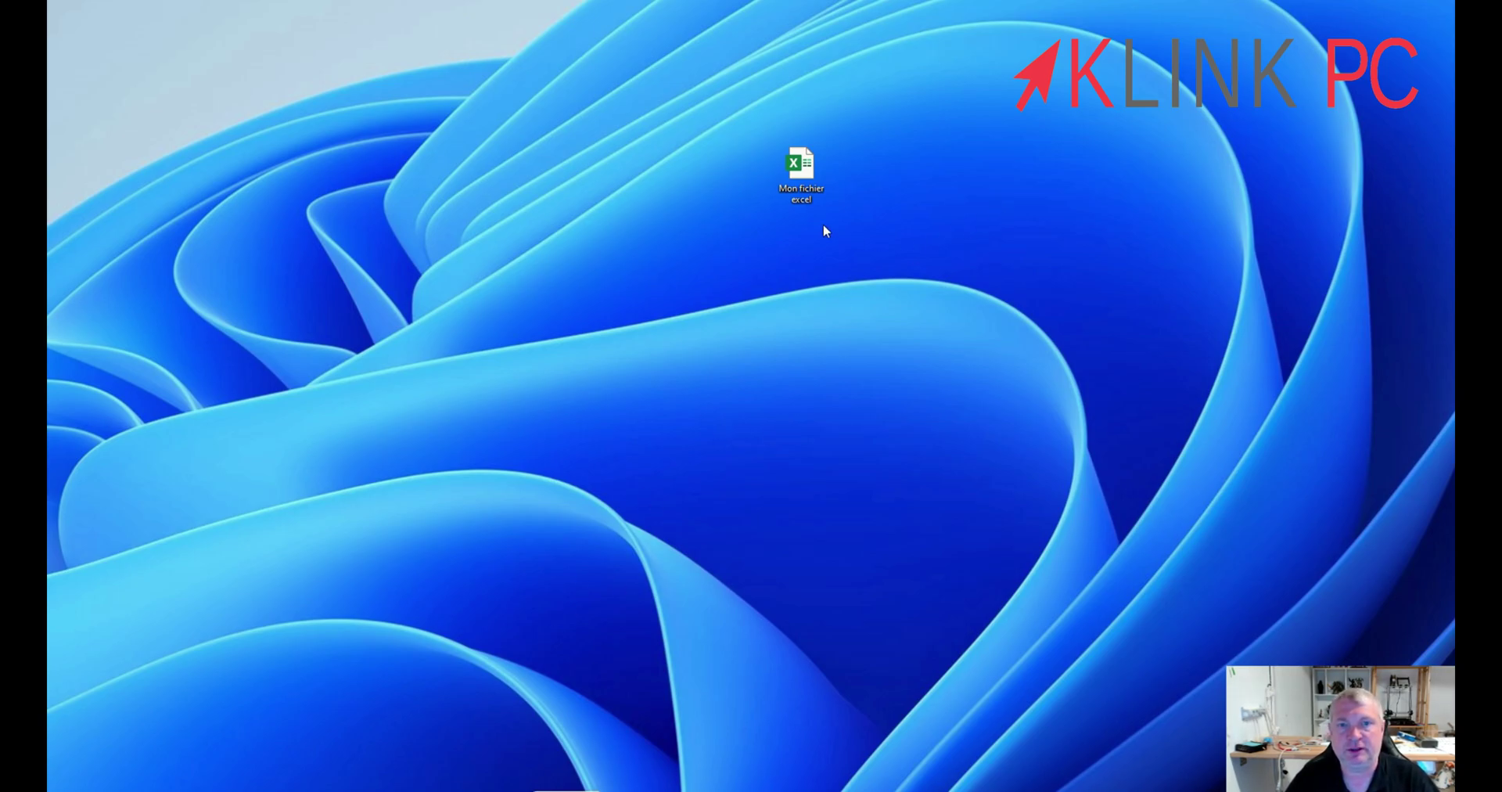
# Turn on file-name extensions in File Explorer so the desktop workbook shows as Mon fichier excel.xlsx
pyautogui.press('super+e')
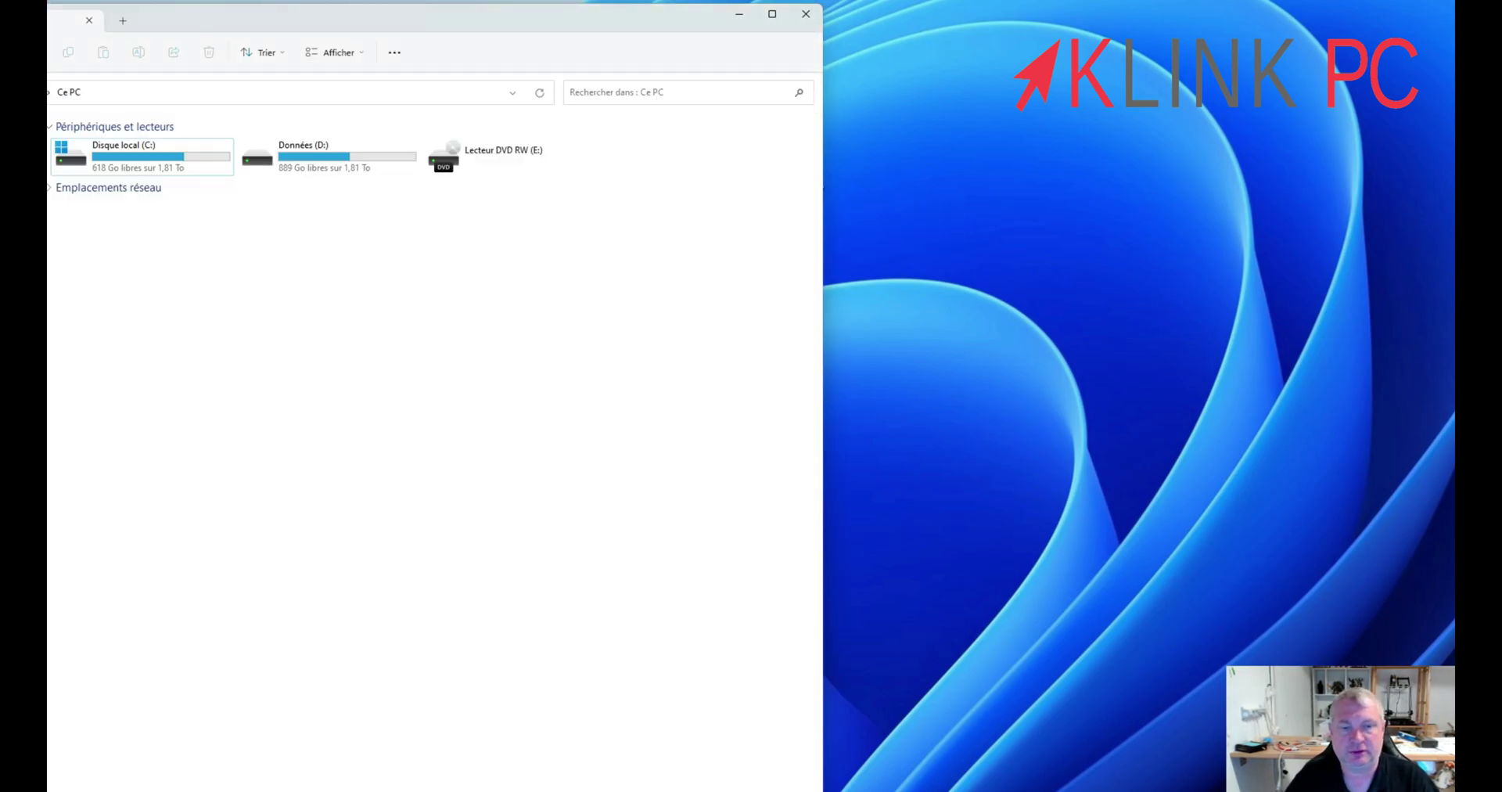
pyautogui.click(339, 52)
pyautogui.moveTo(366, 307)
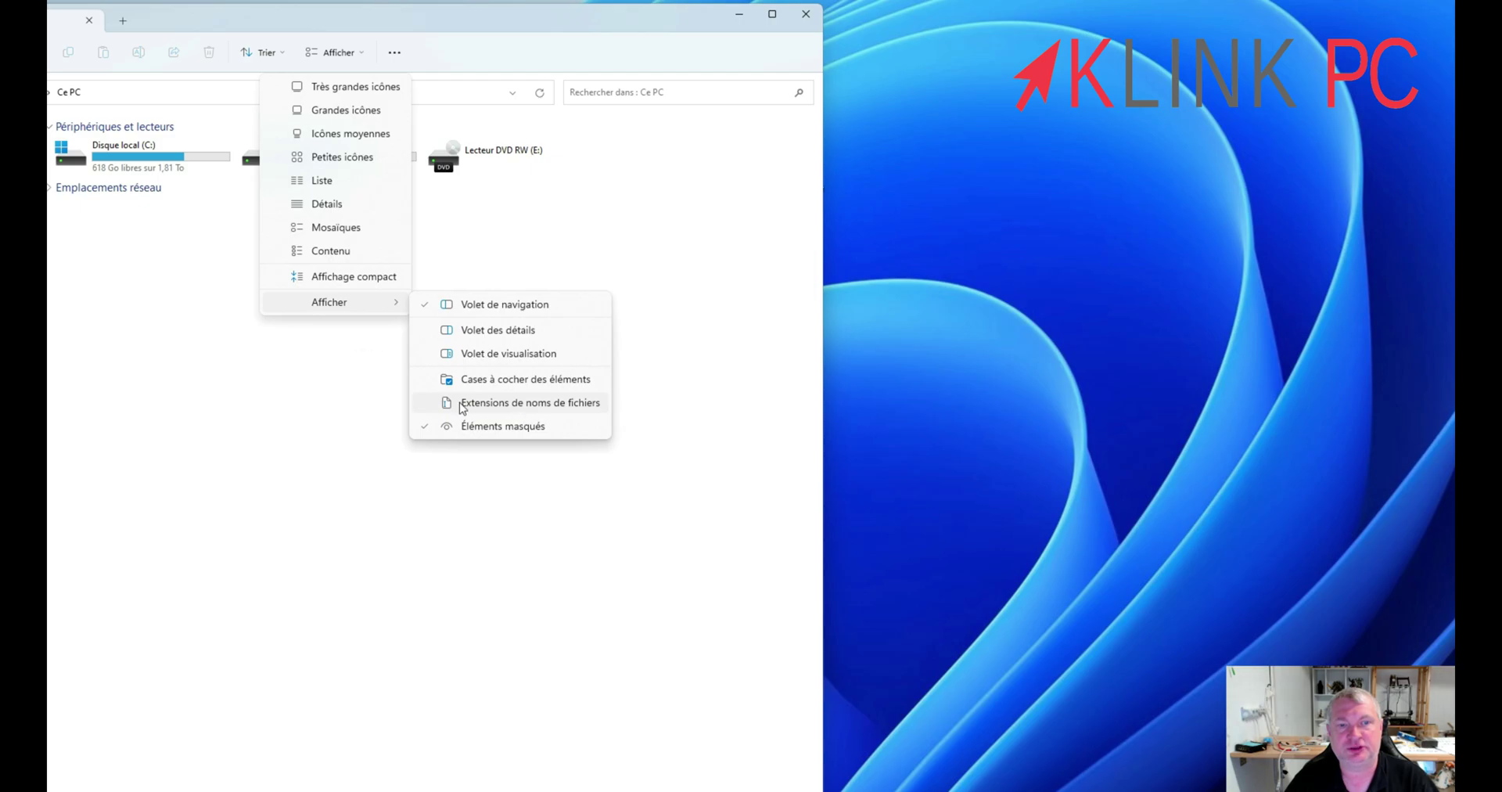
pyautogui.click(539, 403)
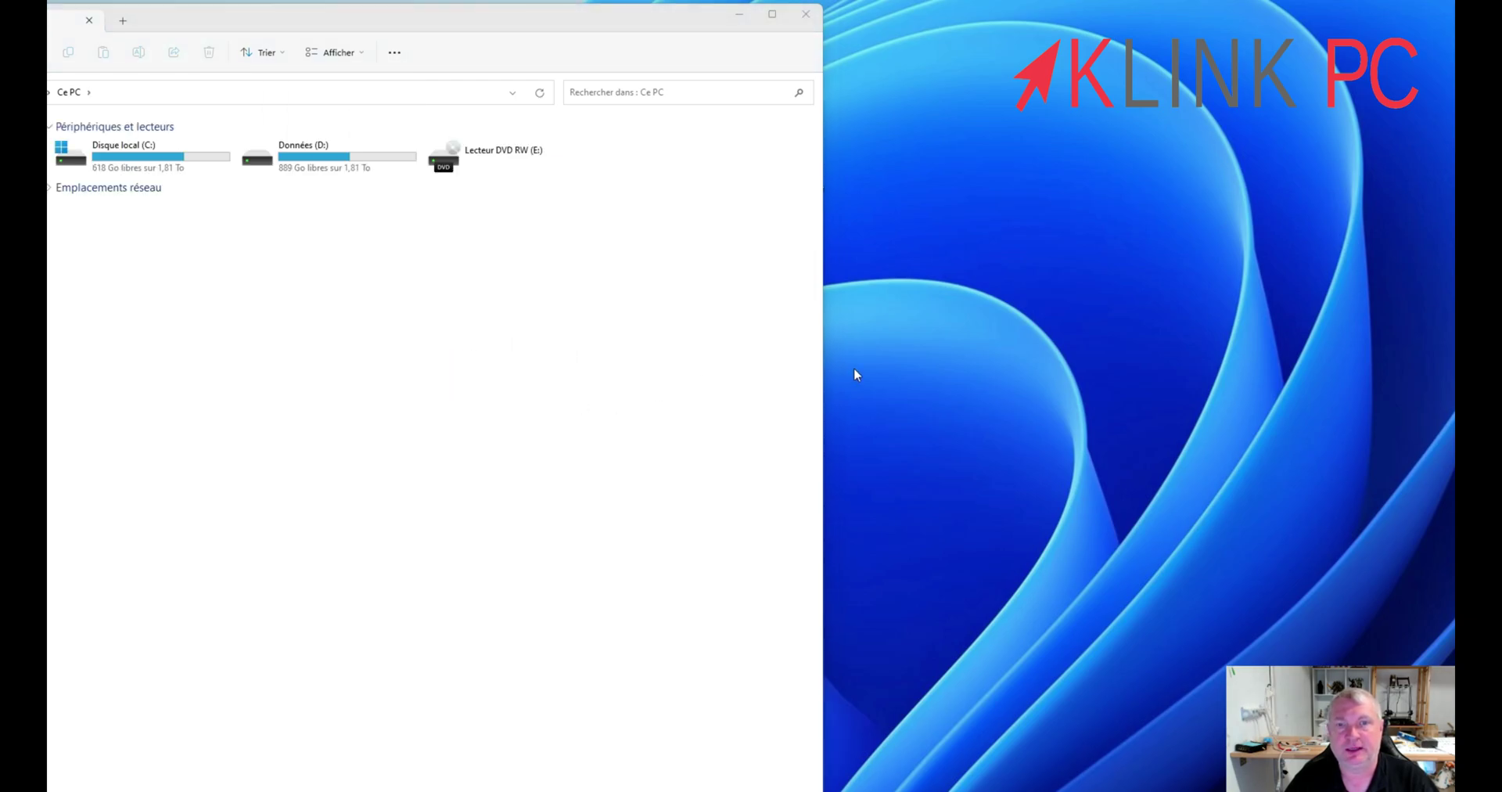
pyautogui.click(739, 14)
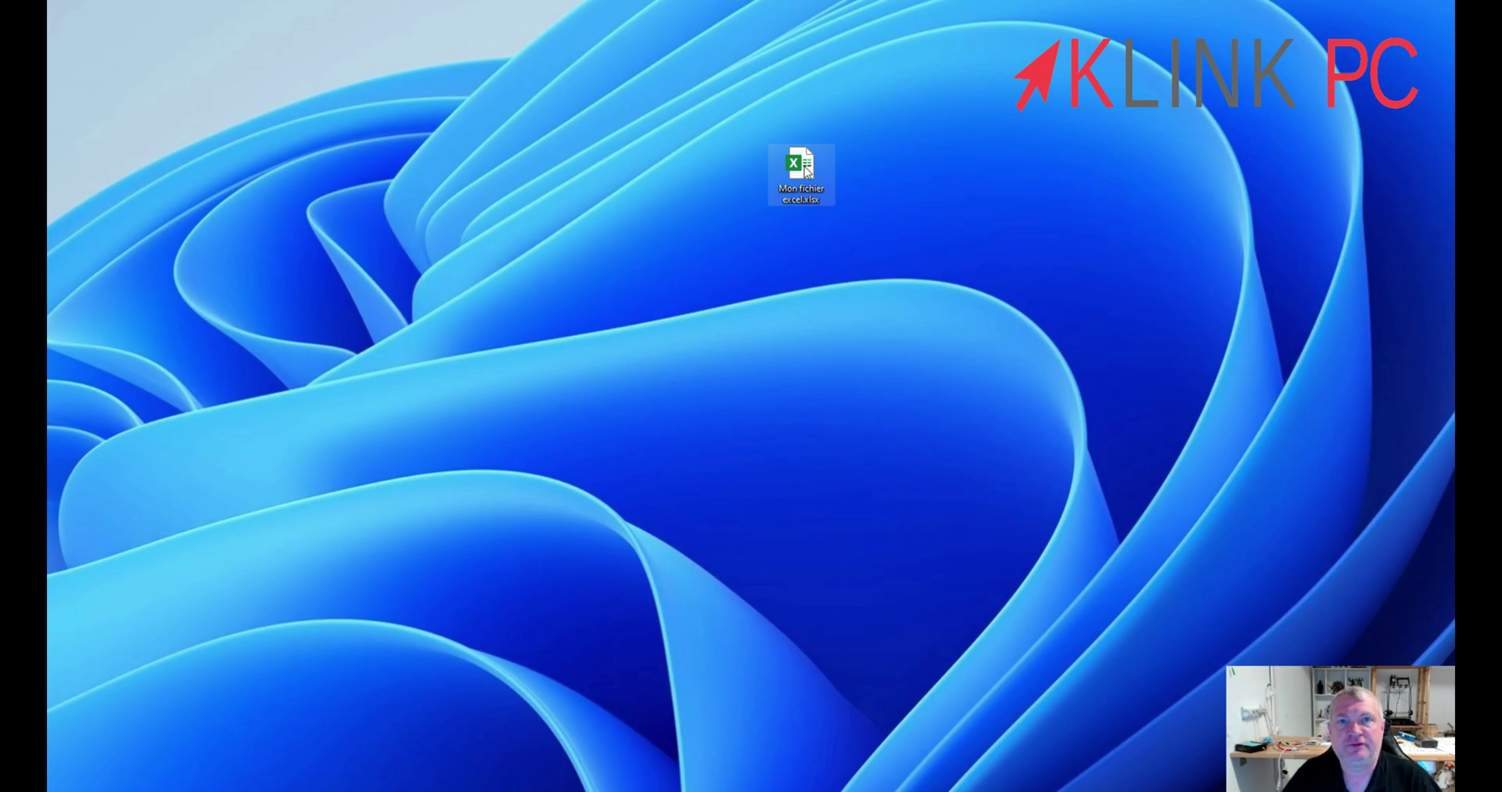
# Copy the workbook, paste a duplicate on the desktop, and place it below the original
pyautogui.rightClick(807, 171)
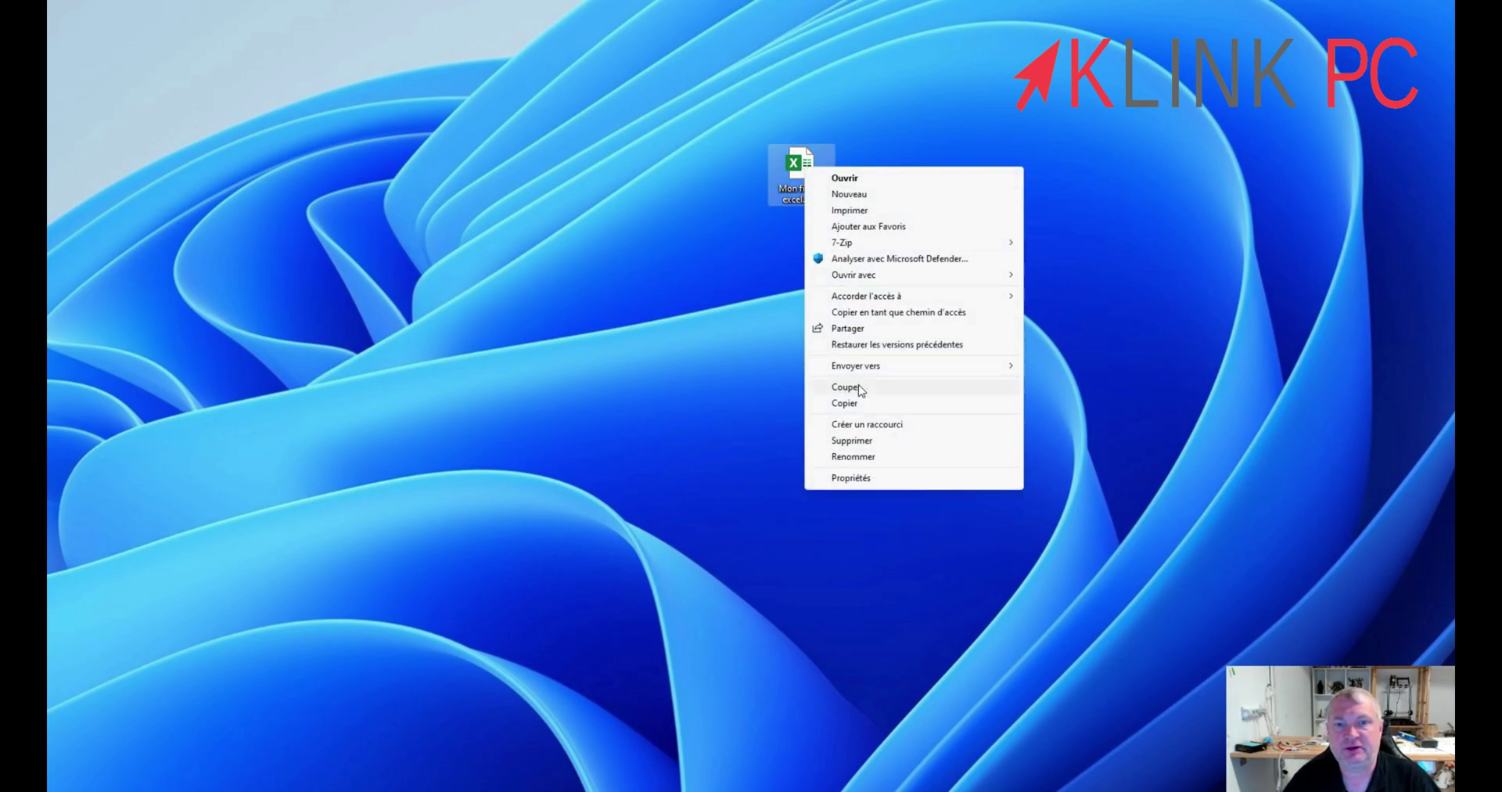
pyautogui.click(858, 406)
pyautogui.rightClick(823, 325)
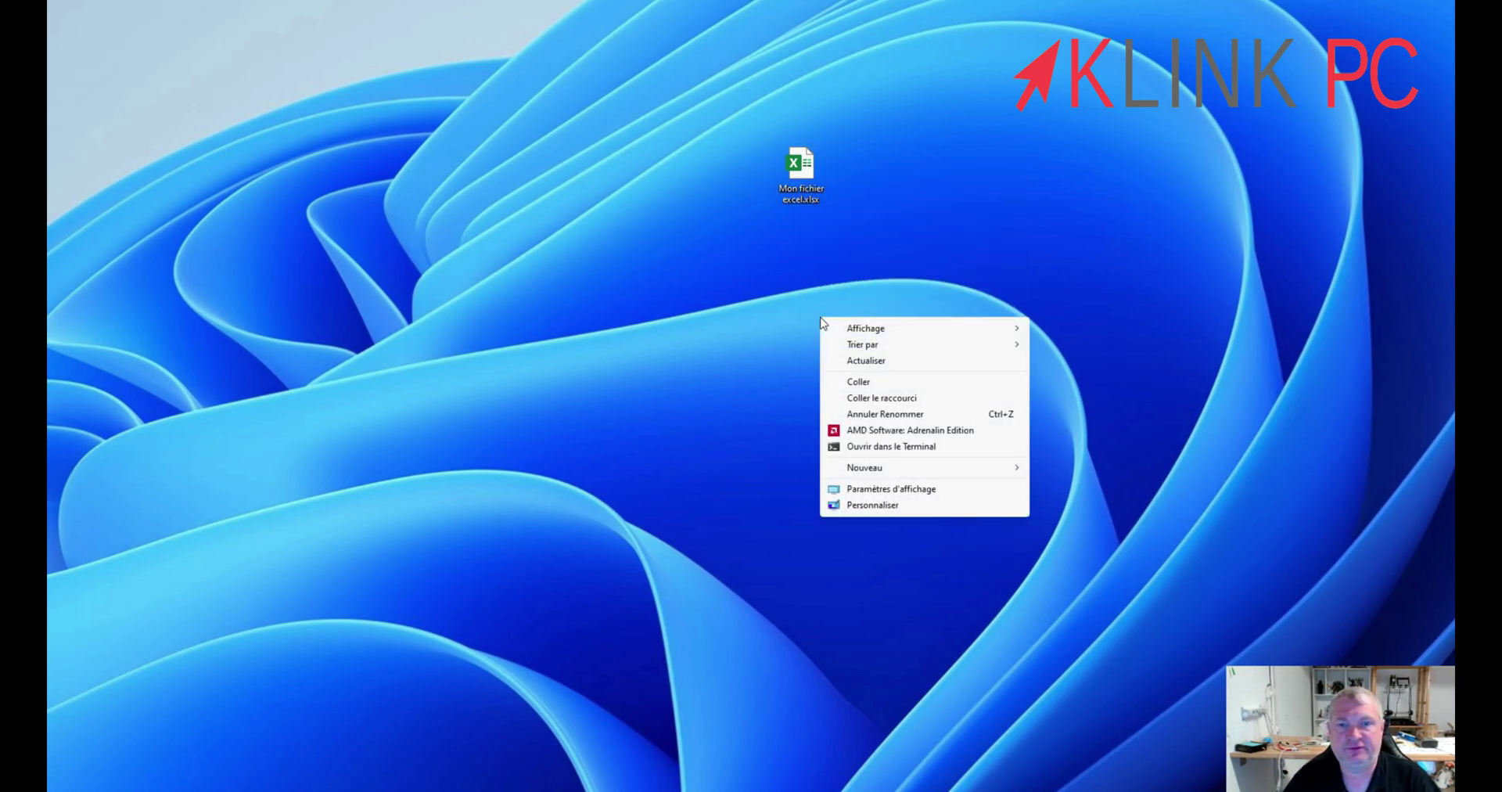
pyautogui.click(862, 379)
pyautogui.moveTo(789, 316)
pyautogui.mouseDown()
pyautogui.moveTo(788, 243)
pyautogui.moveTo(820, 361)
pyautogui.mouseUp()
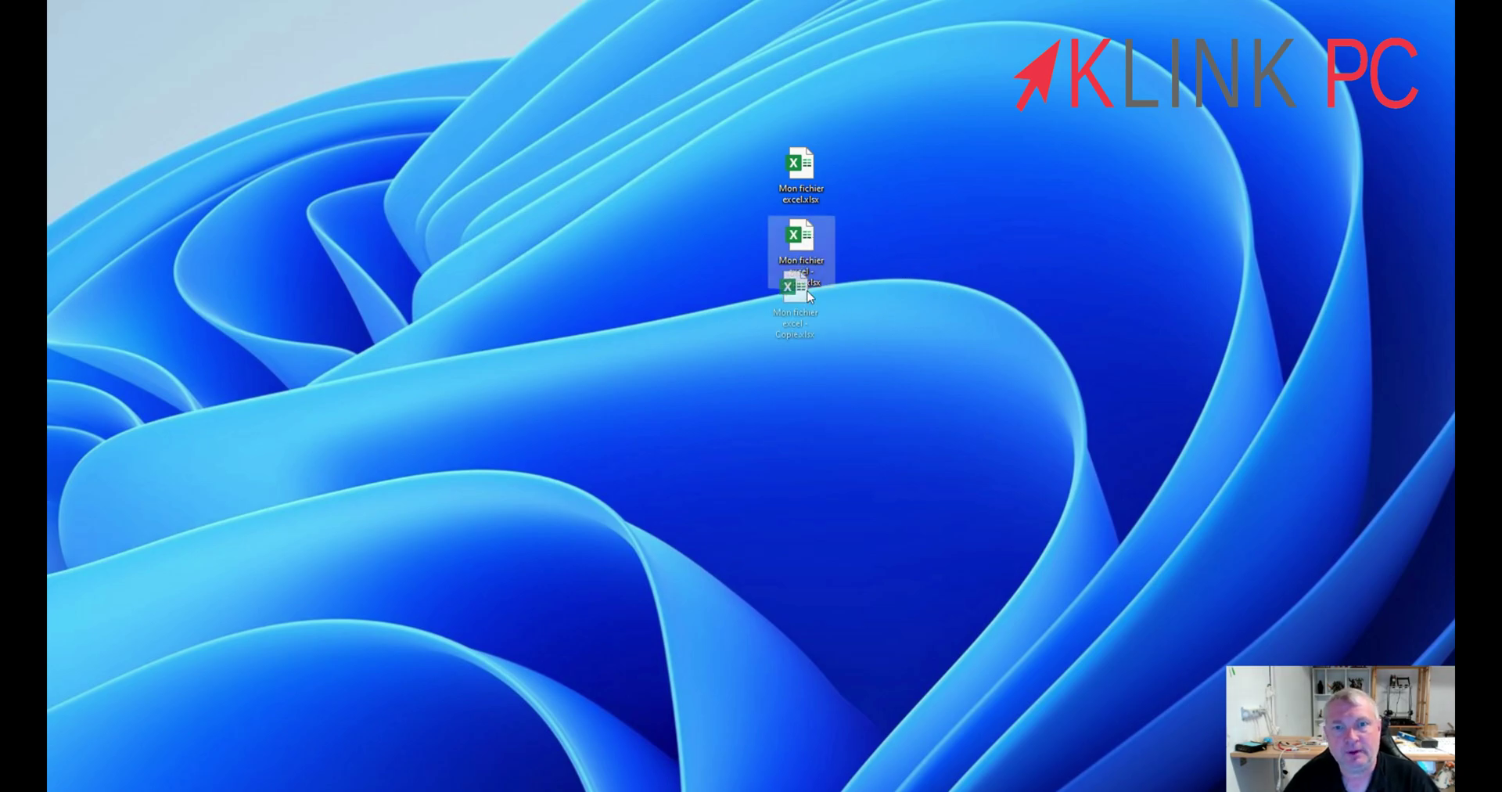
# Change the copy's extension from xlsx to zip, making it Mon fichier excel - Copie.zip
pyautogui.click(820, 357)
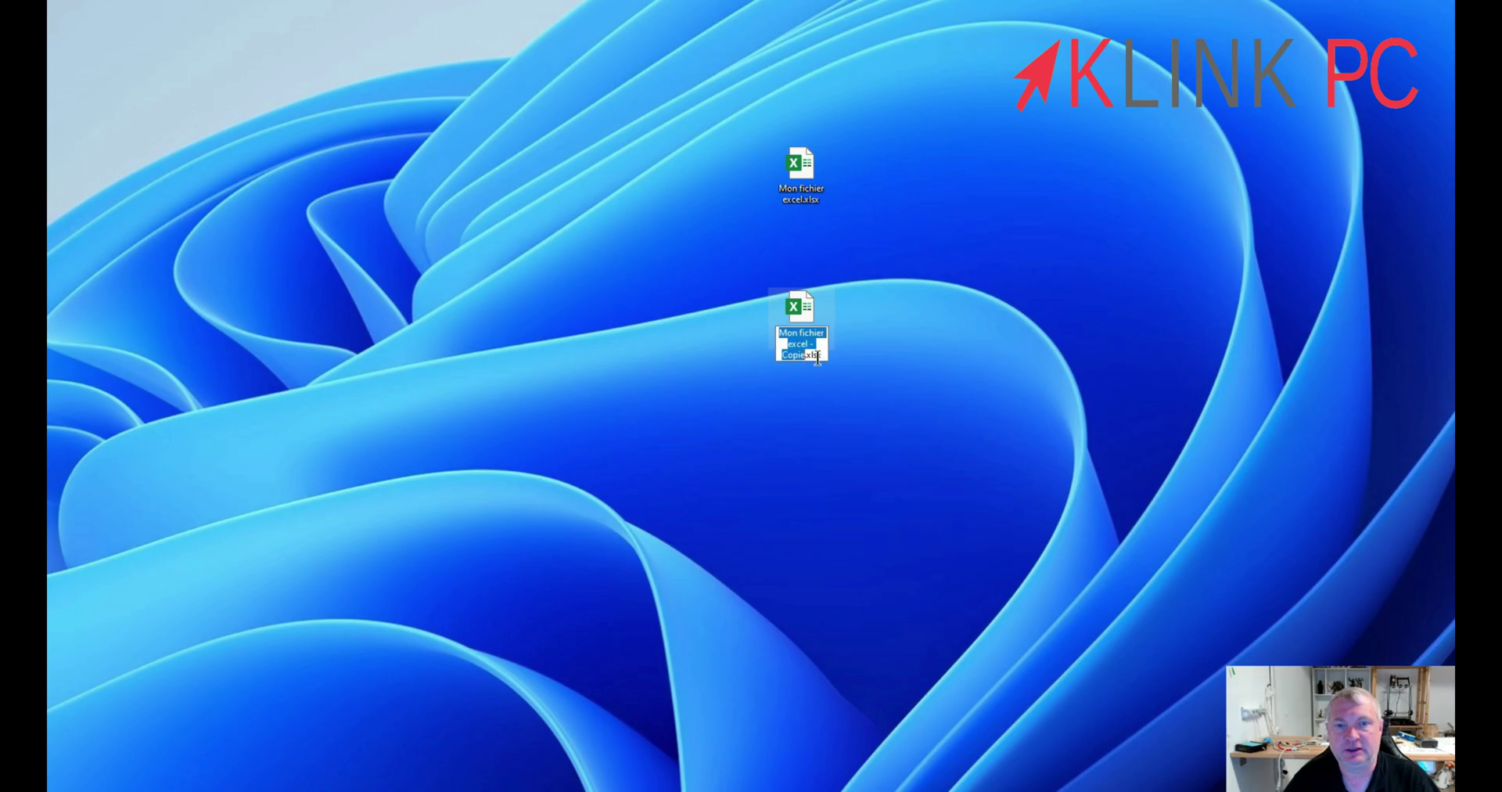
pyautogui.press('End')
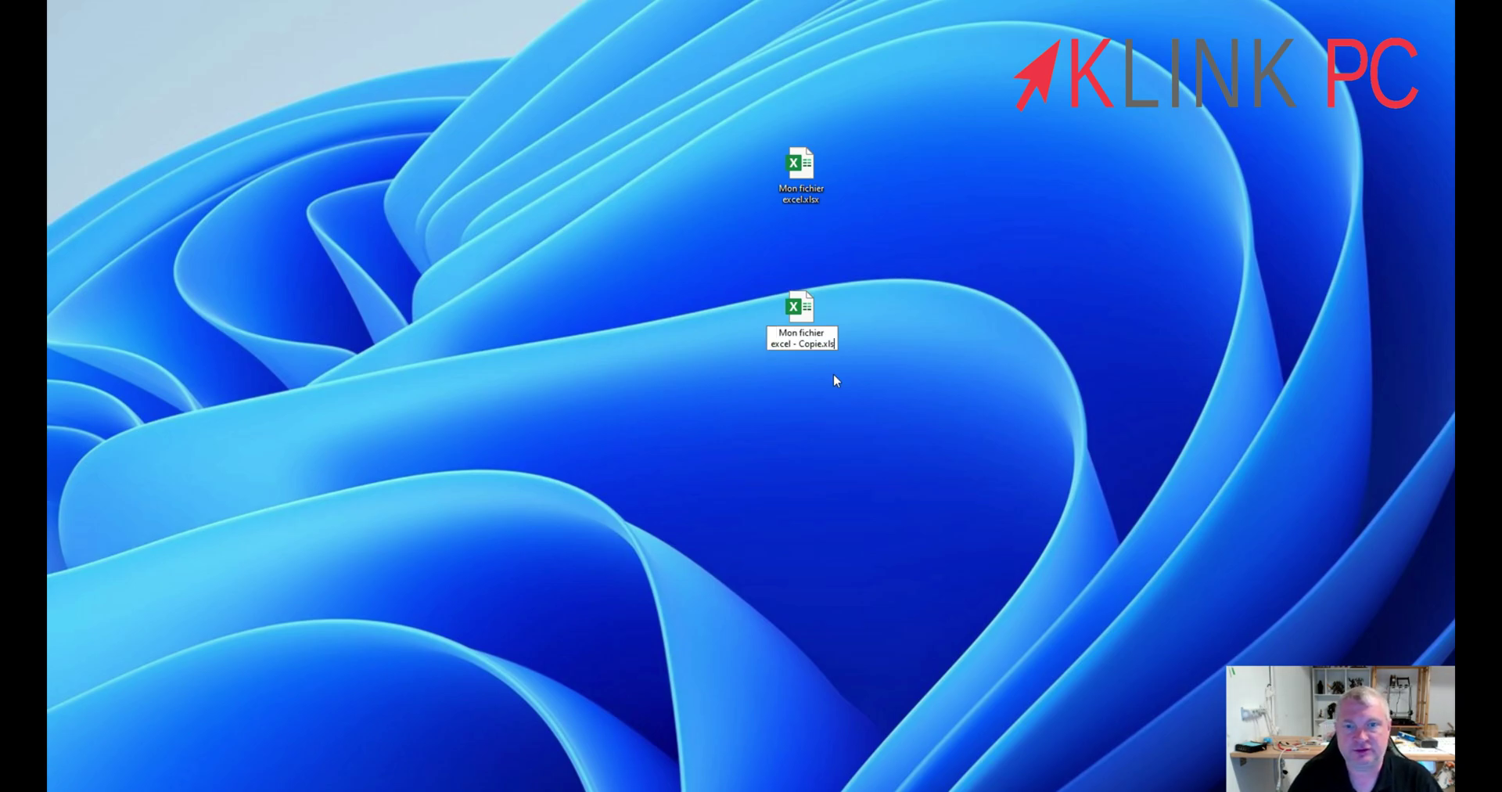
pyautogui.press('BackSpace')
pyautogui.press('BackSpace')
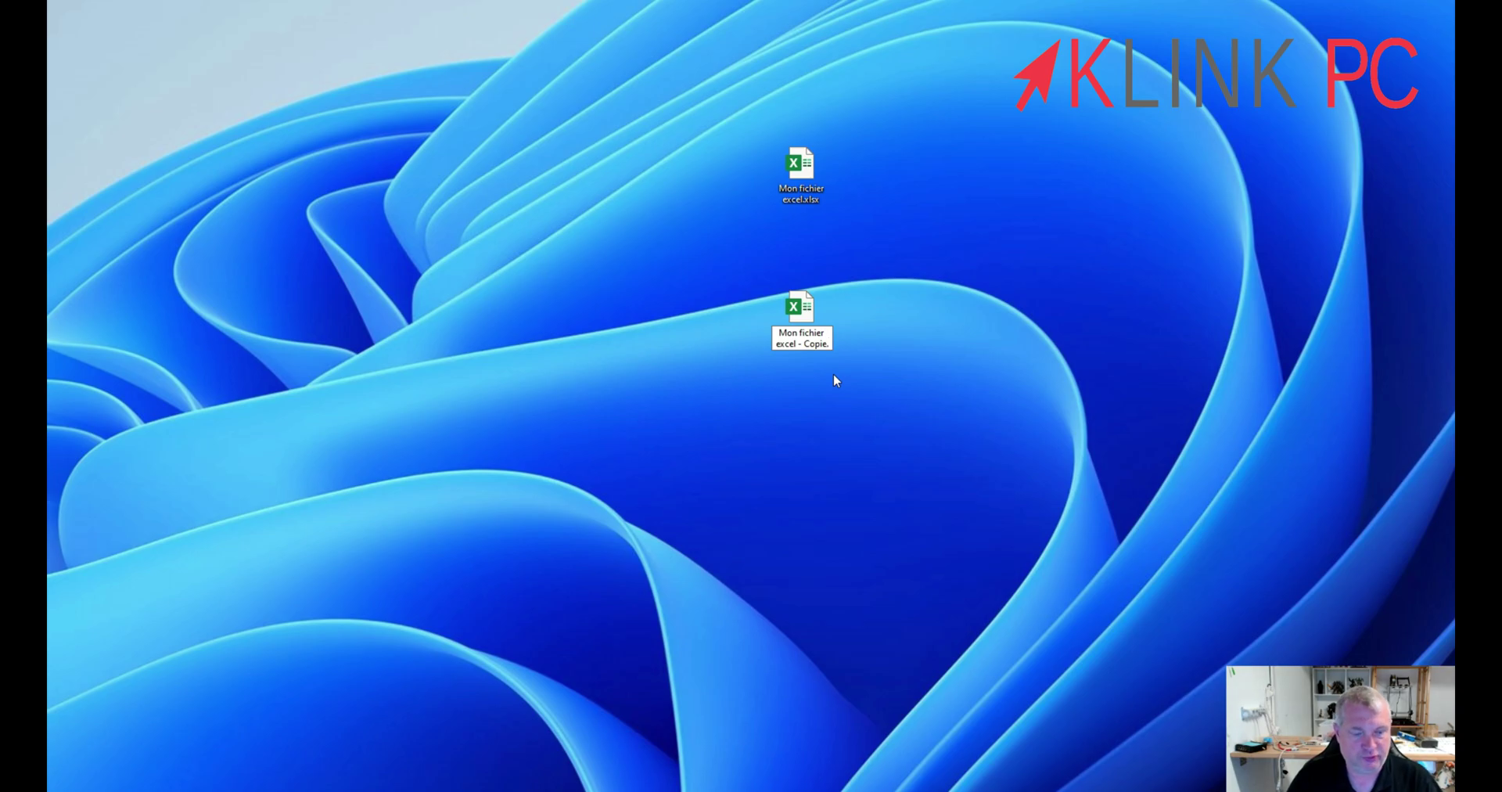
pyautogui.write('zip')
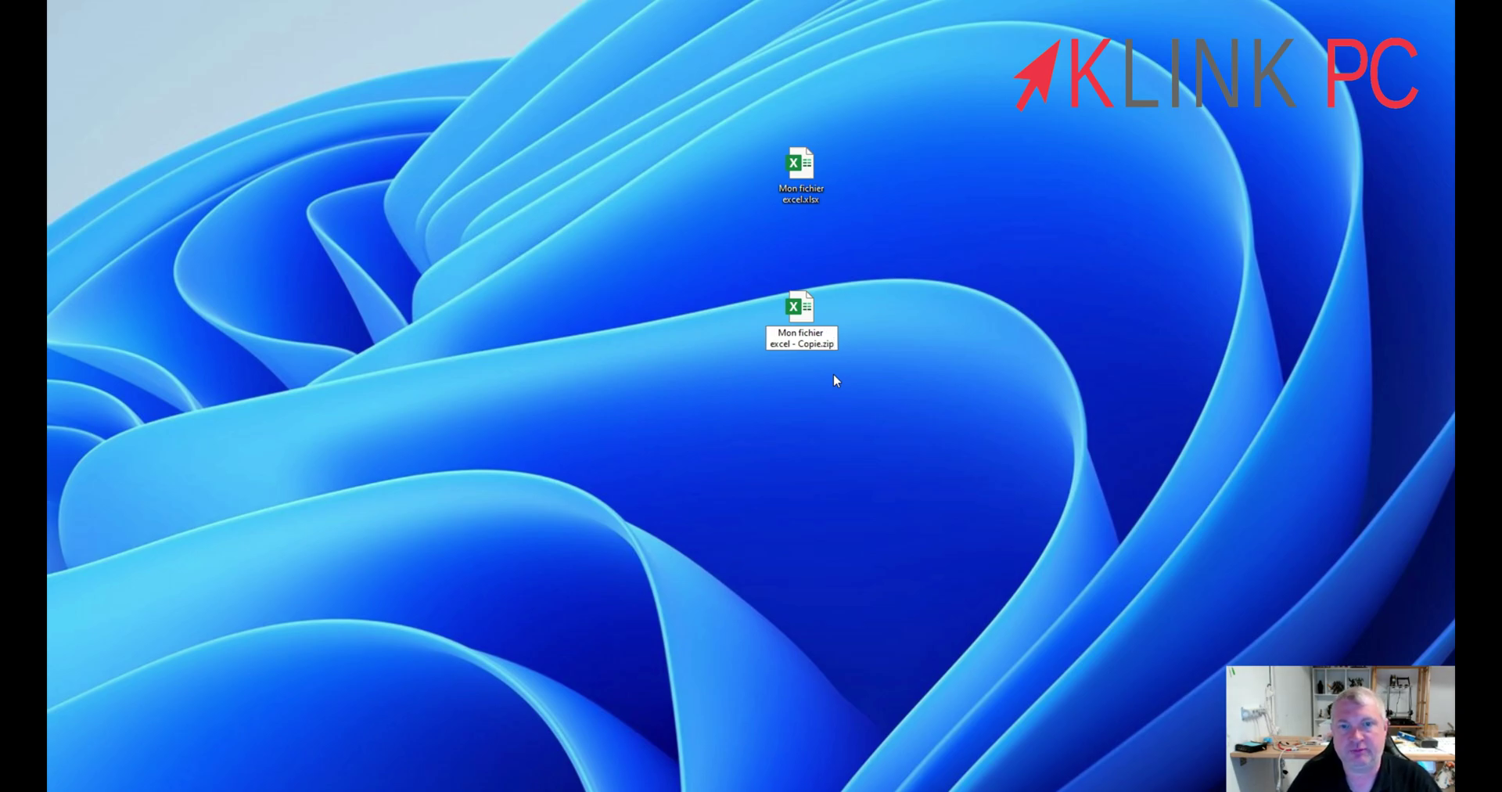
pyautogui.press('Return')
pyautogui.press('Return')
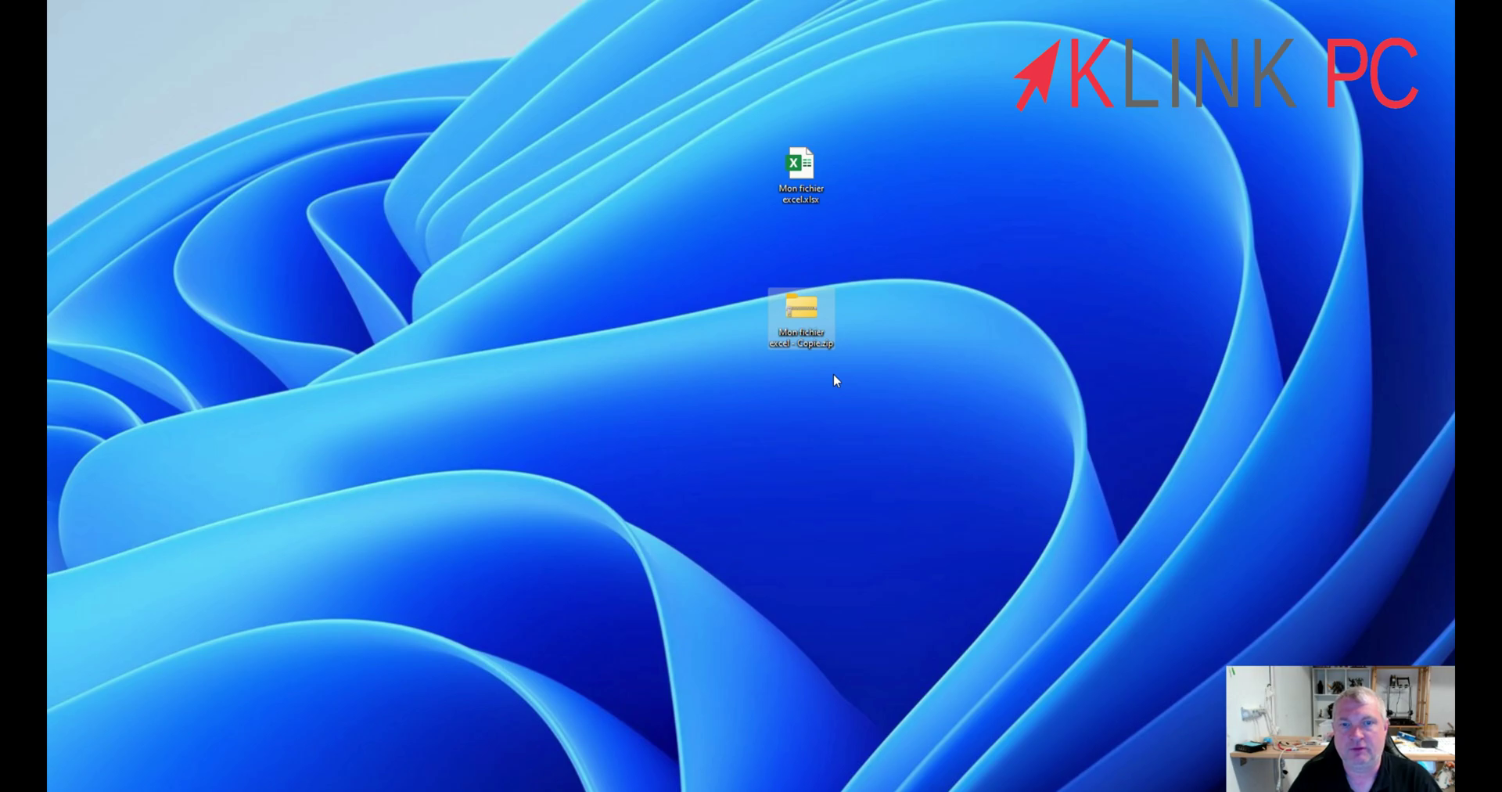
# Open the zip copy as an archive in 7-Zip and browse to xl\worksheets
pyautogui.rightClick(799, 313)
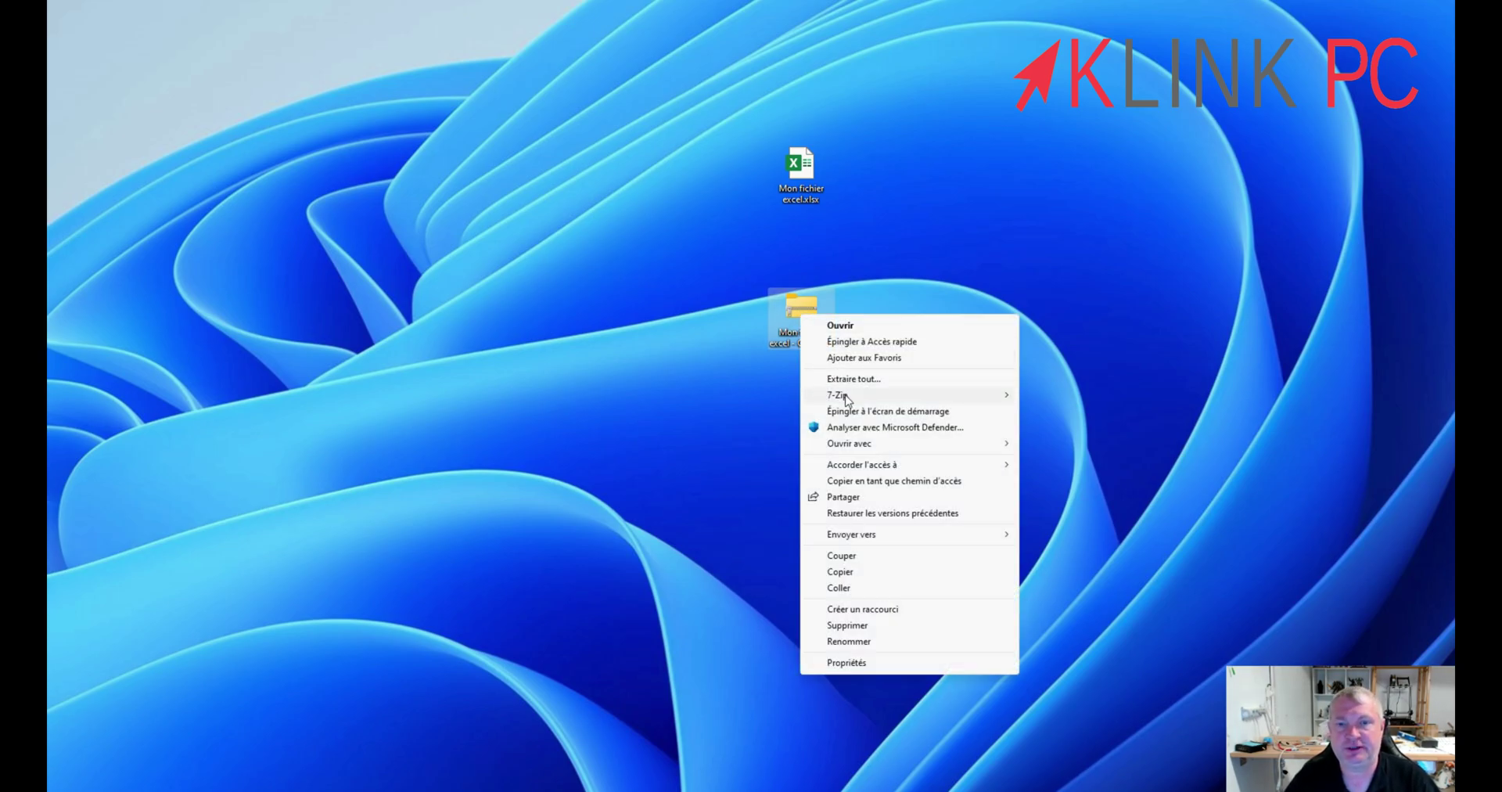
pyautogui.moveTo(851, 397)
pyautogui.click(1092, 396)
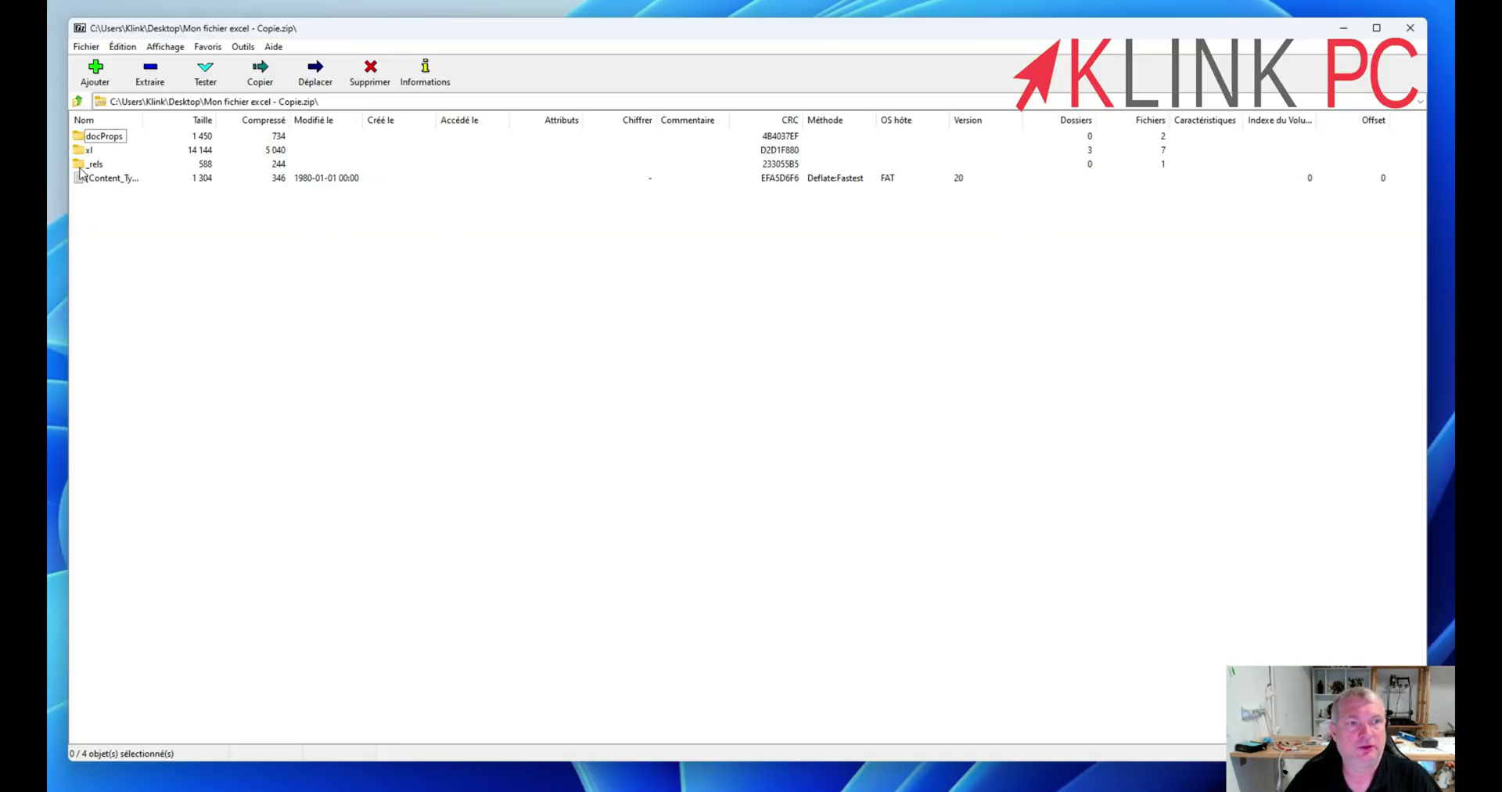
pyautogui.doubleClick(84, 152)
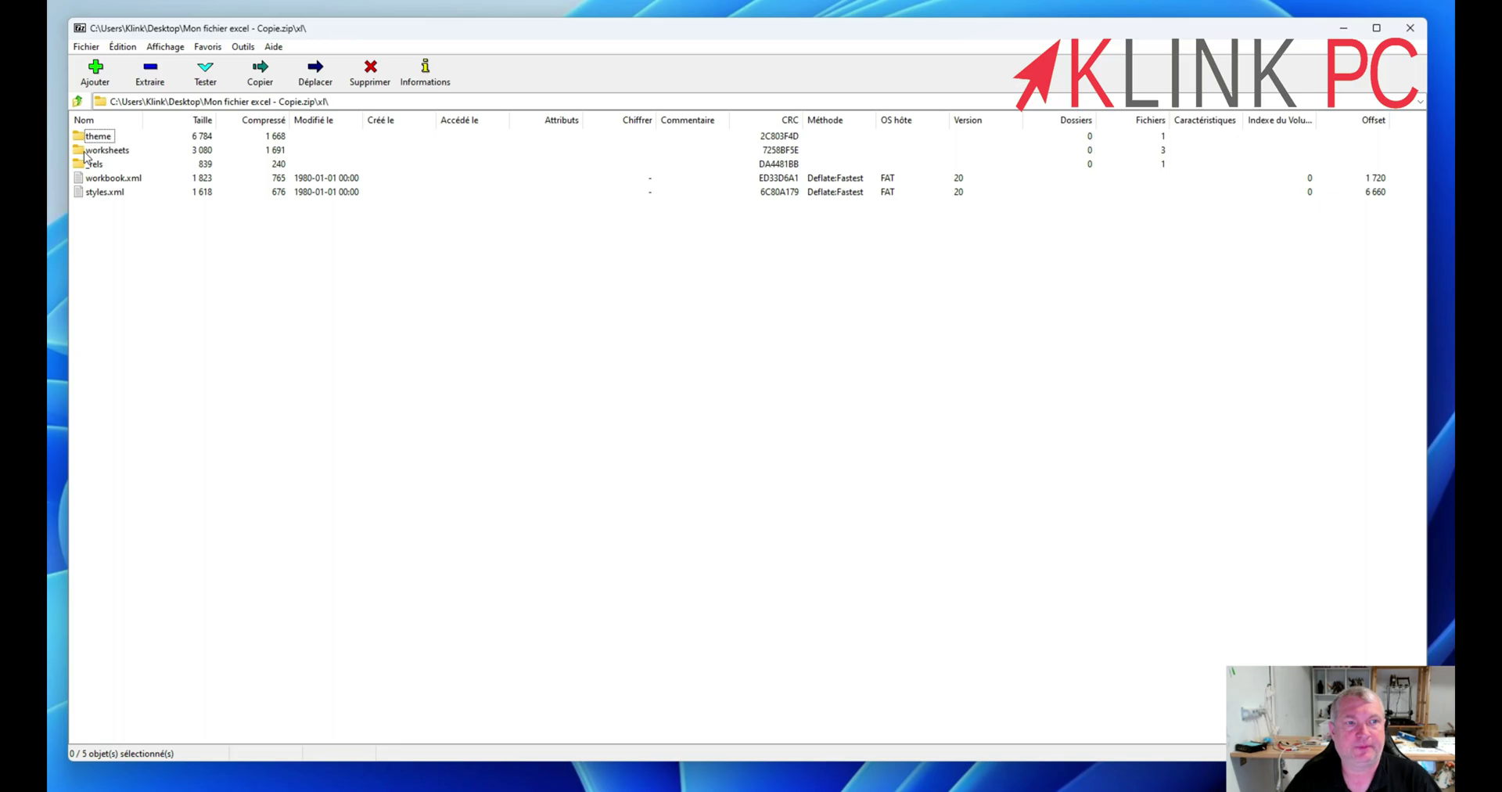
pyautogui.doubleClick(102, 152)
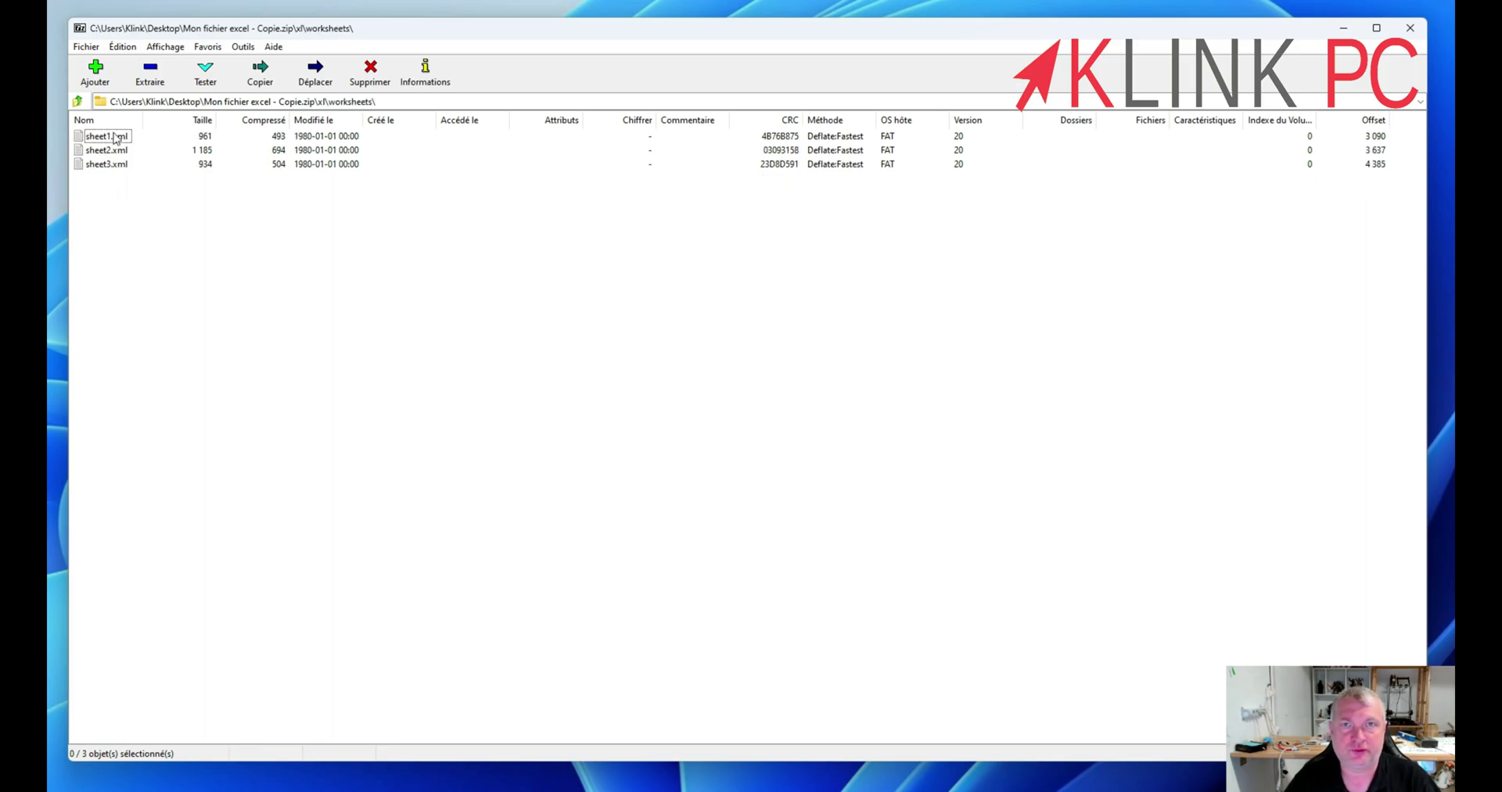
# Open the original Mon fichier excel.xlsx, confirm Feuil2 is protected under Révision, and close it
pyautogui.click(1343, 28)
pyautogui.doubleClick(806, 176)
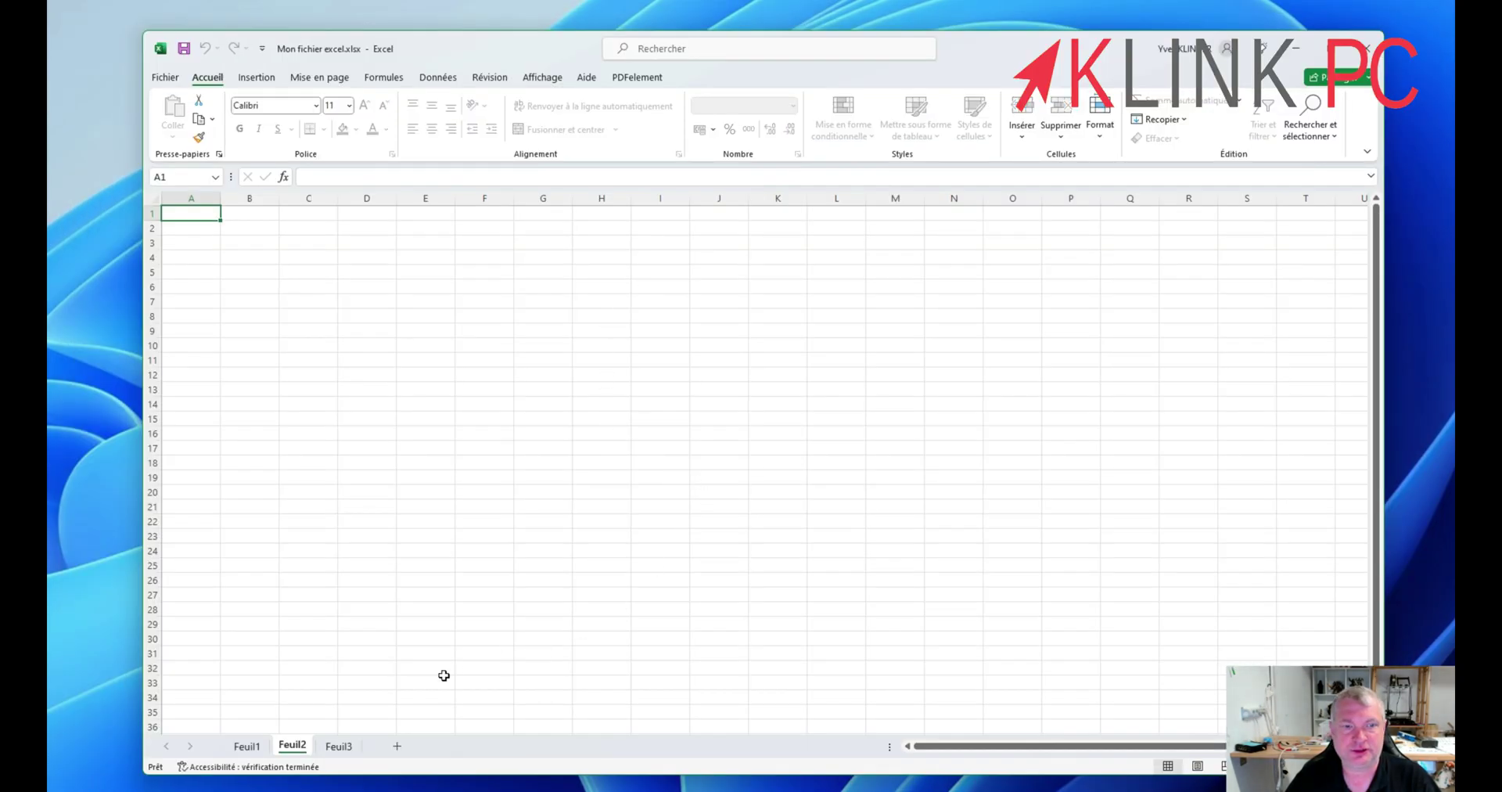
pyautogui.click(246, 745)
pyautogui.click(293, 745)
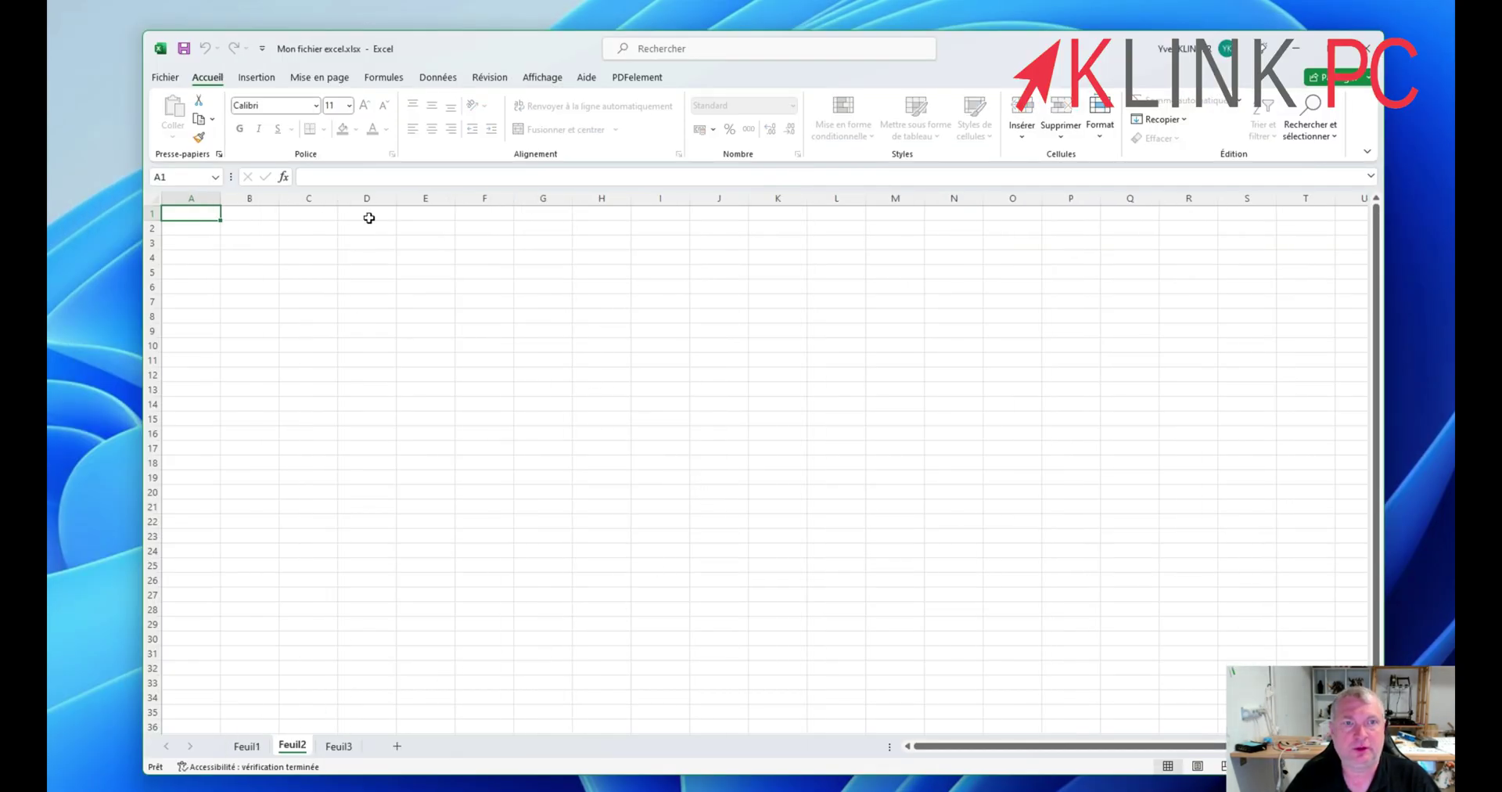
pyautogui.click(489, 76)
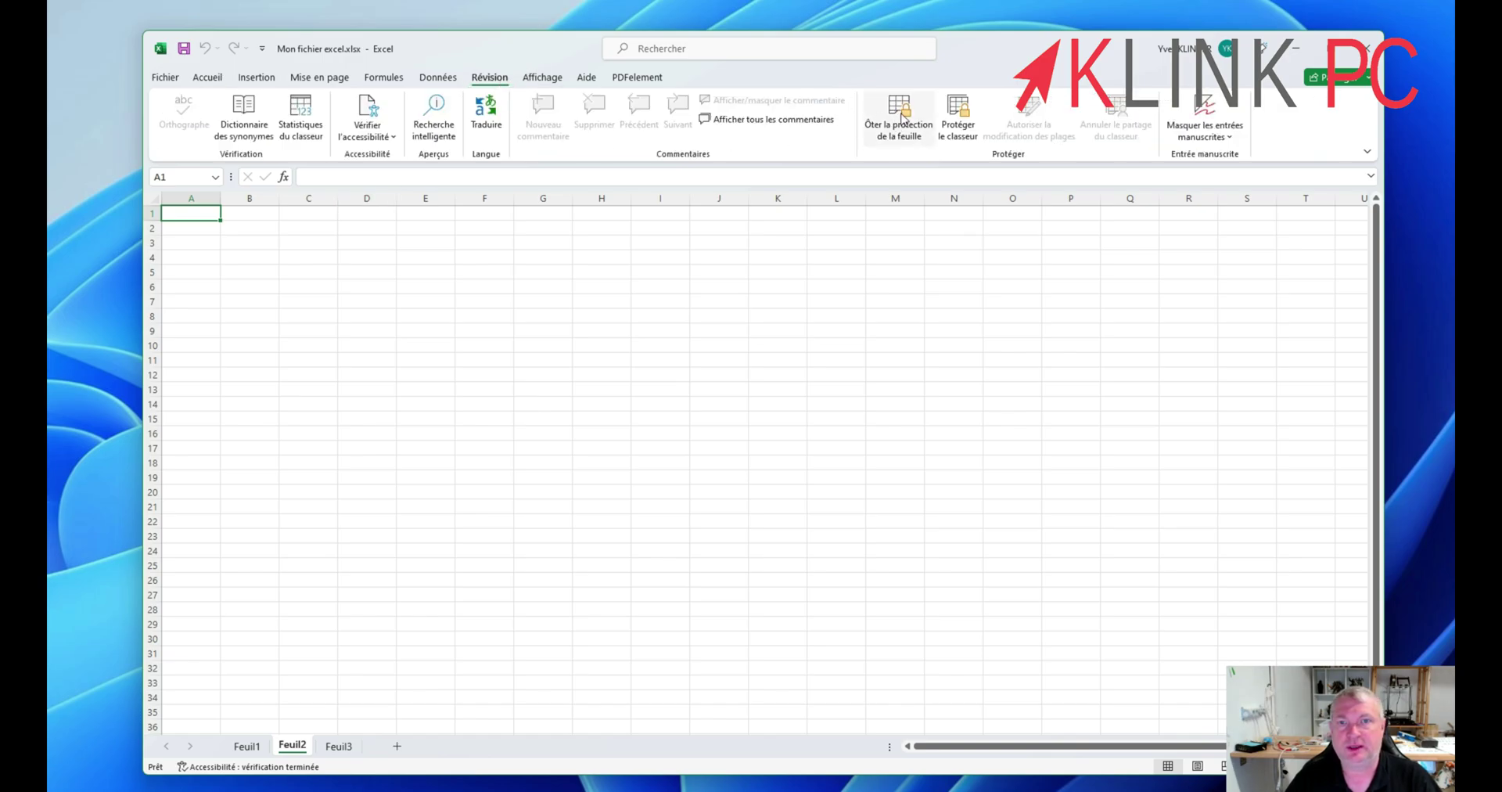
pyautogui.click(1296, 48)
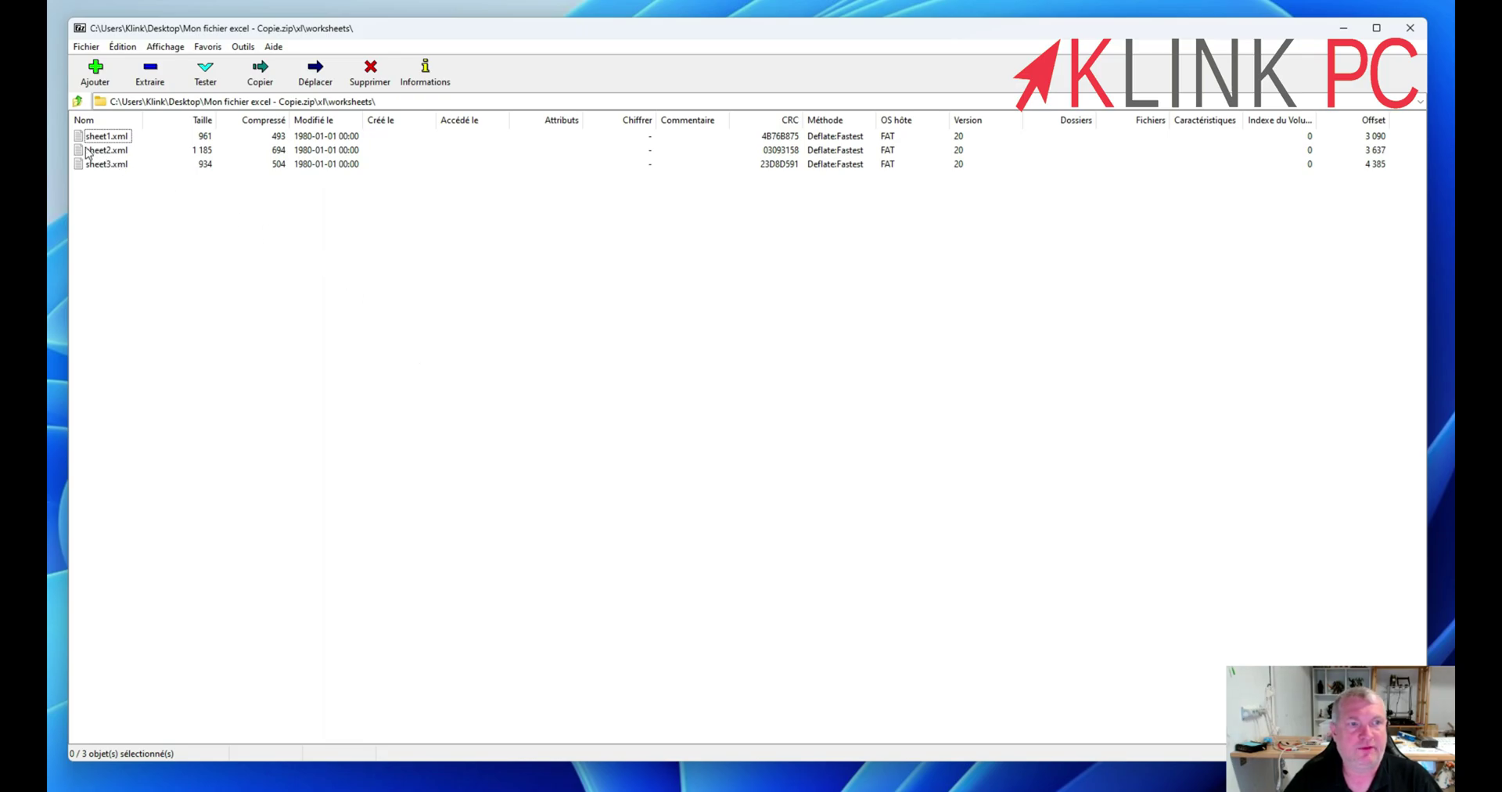
# Select sheet2.xml in xl\worksheets and bring up its context menu
pyautogui.click(105, 151)
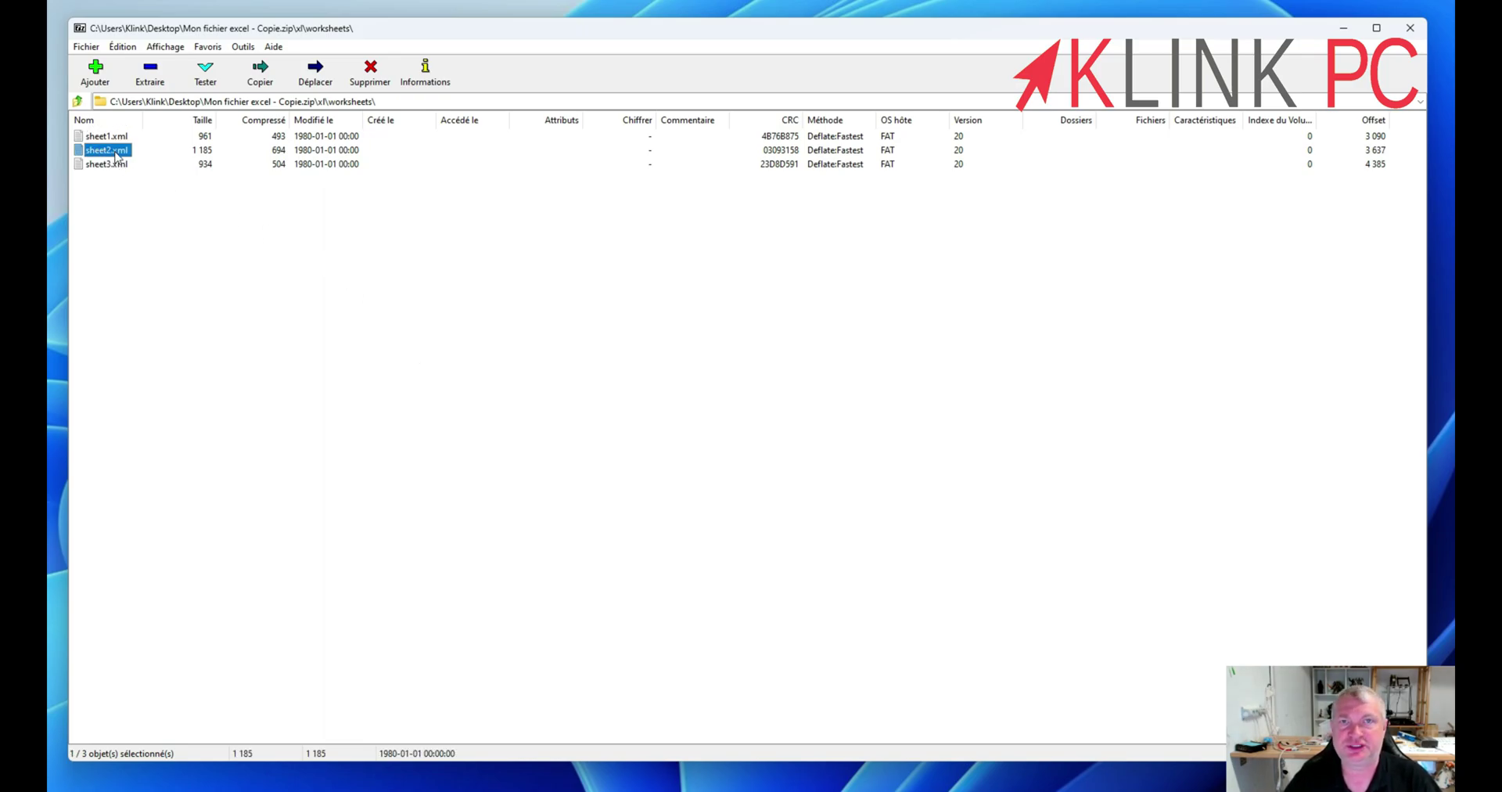
pyautogui.rightClick(115, 155)
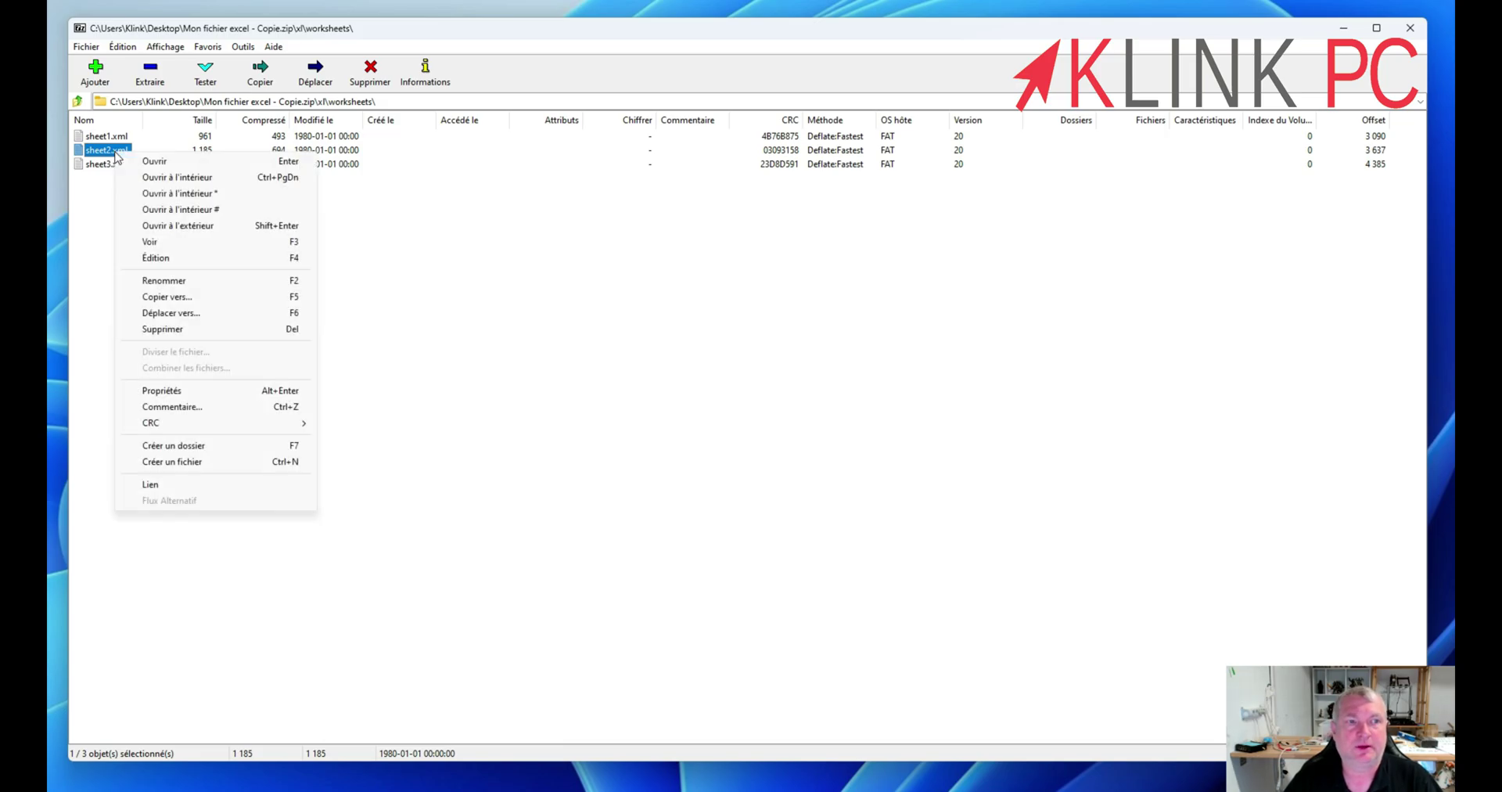
# Open sheet2.xml in Notepad and narrow the window so the XML rewraps
pyautogui.press('Return')
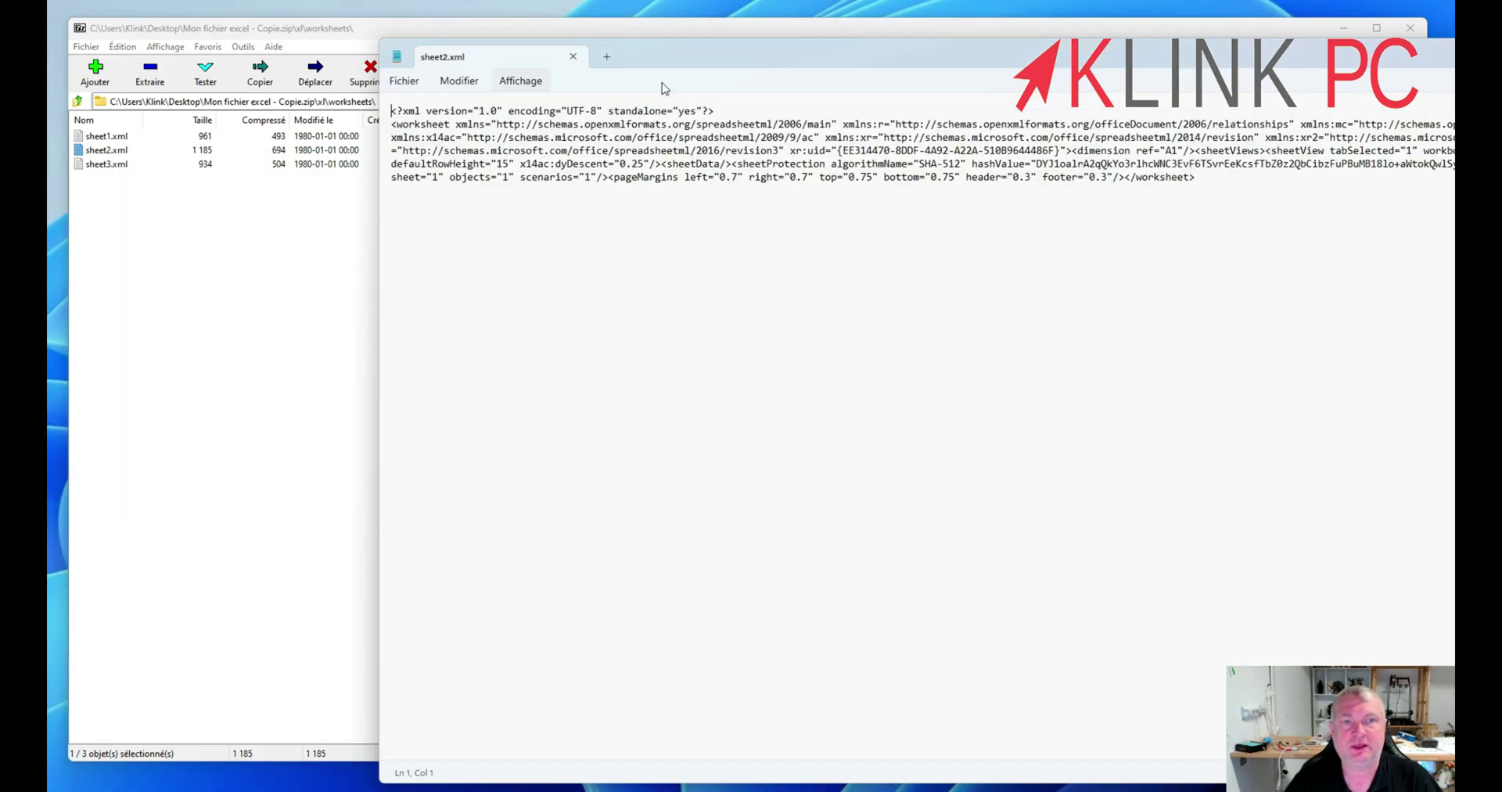
pyautogui.moveTo(1022, 59); pyautogui.dragTo(708, 56)
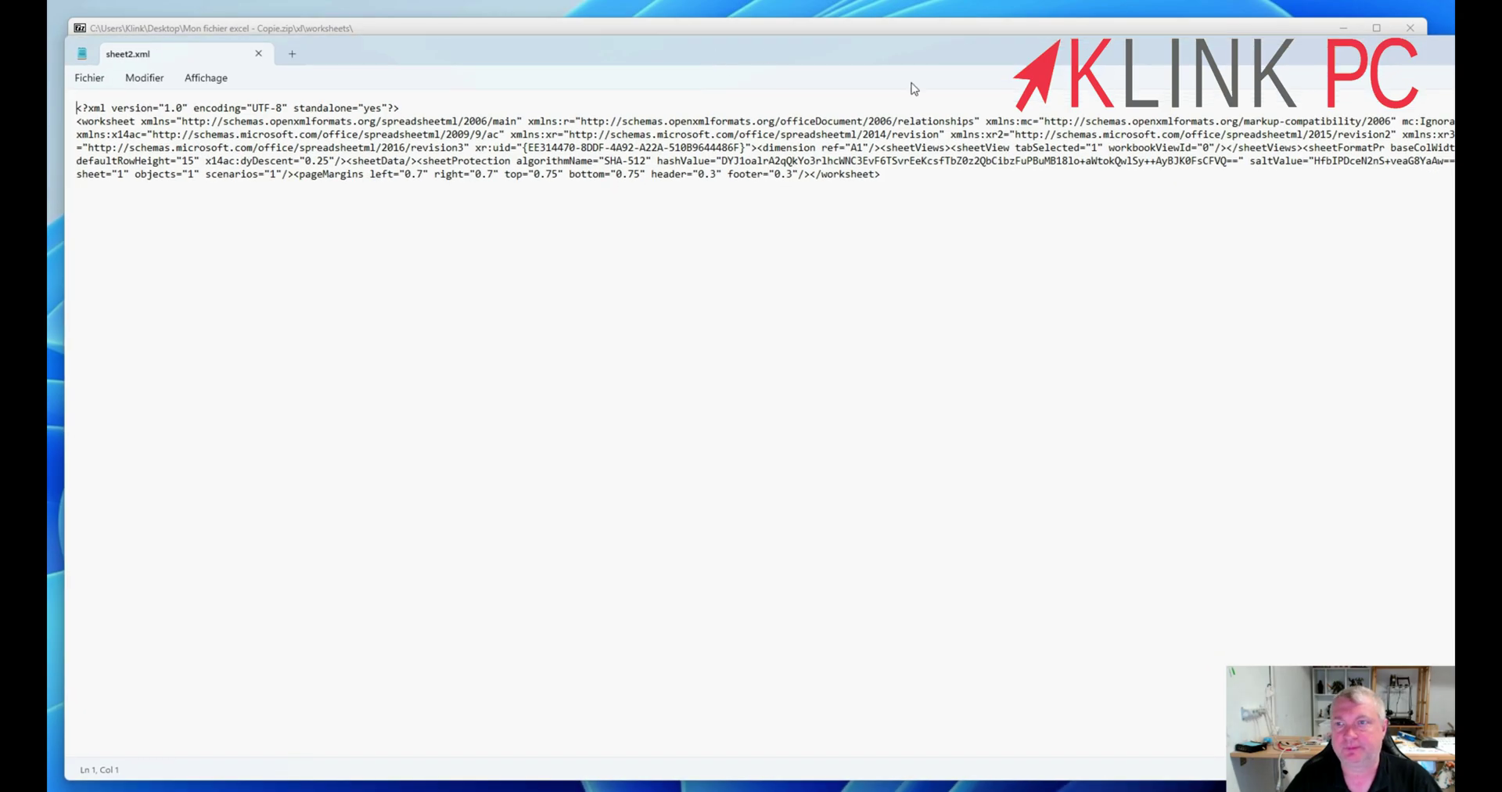
pyautogui.moveTo(1453, 383); pyautogui.dragTo(1318, 383)
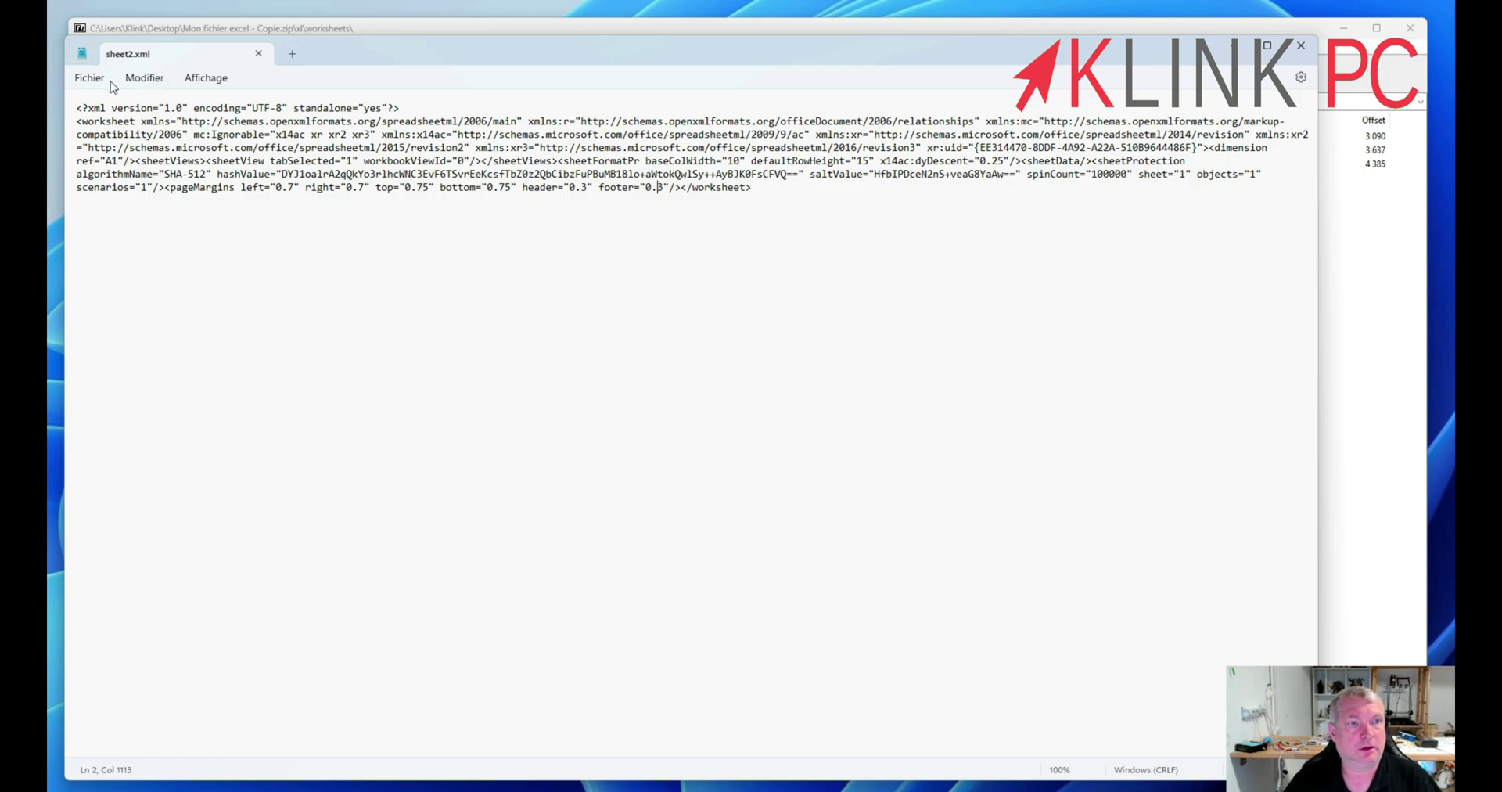
# Search the XML for 'sheetprotection' using Modifier > Rechercher
pyautogui.click(137, 82)
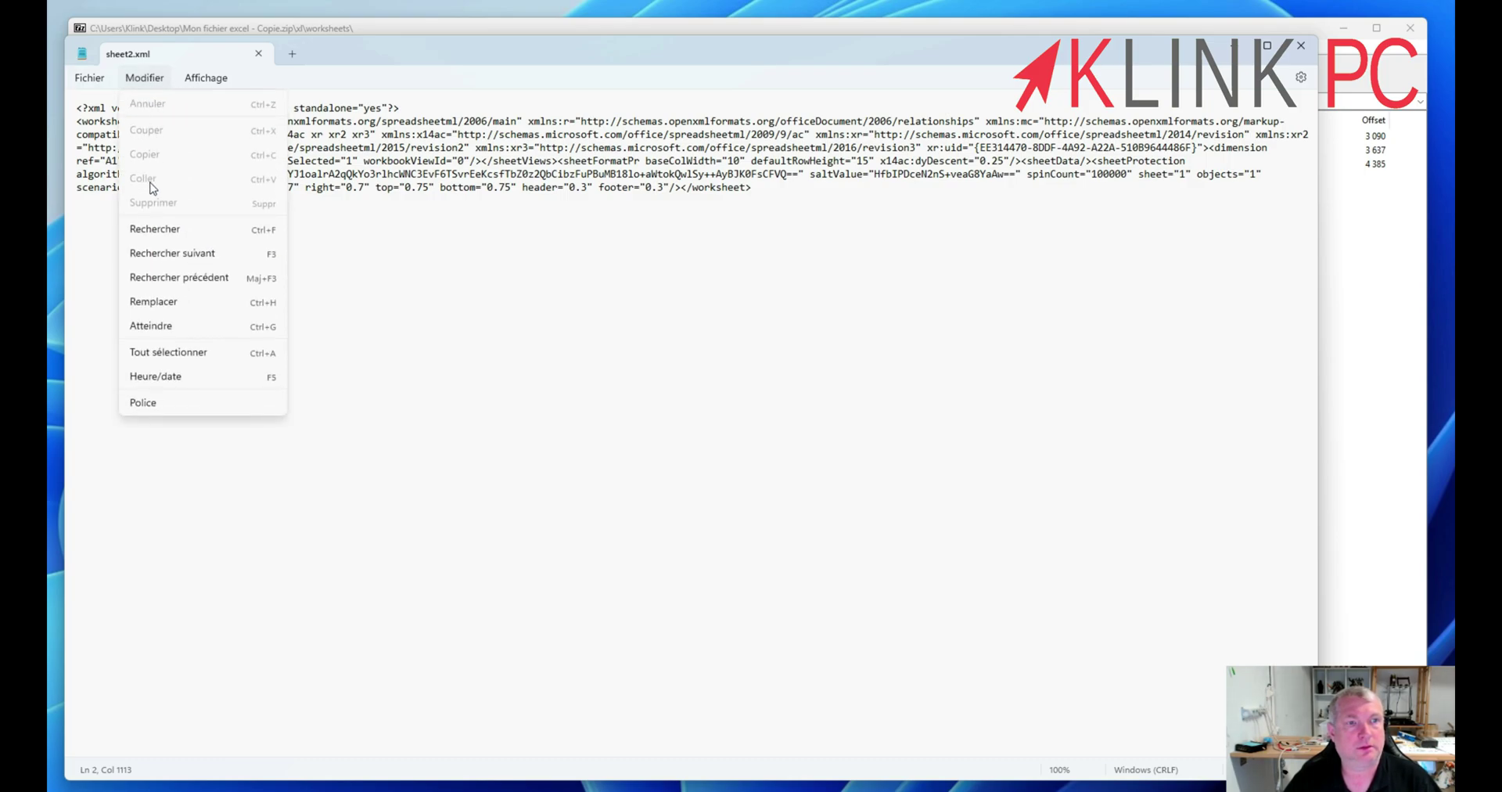
pyautogui.click(163, 230)
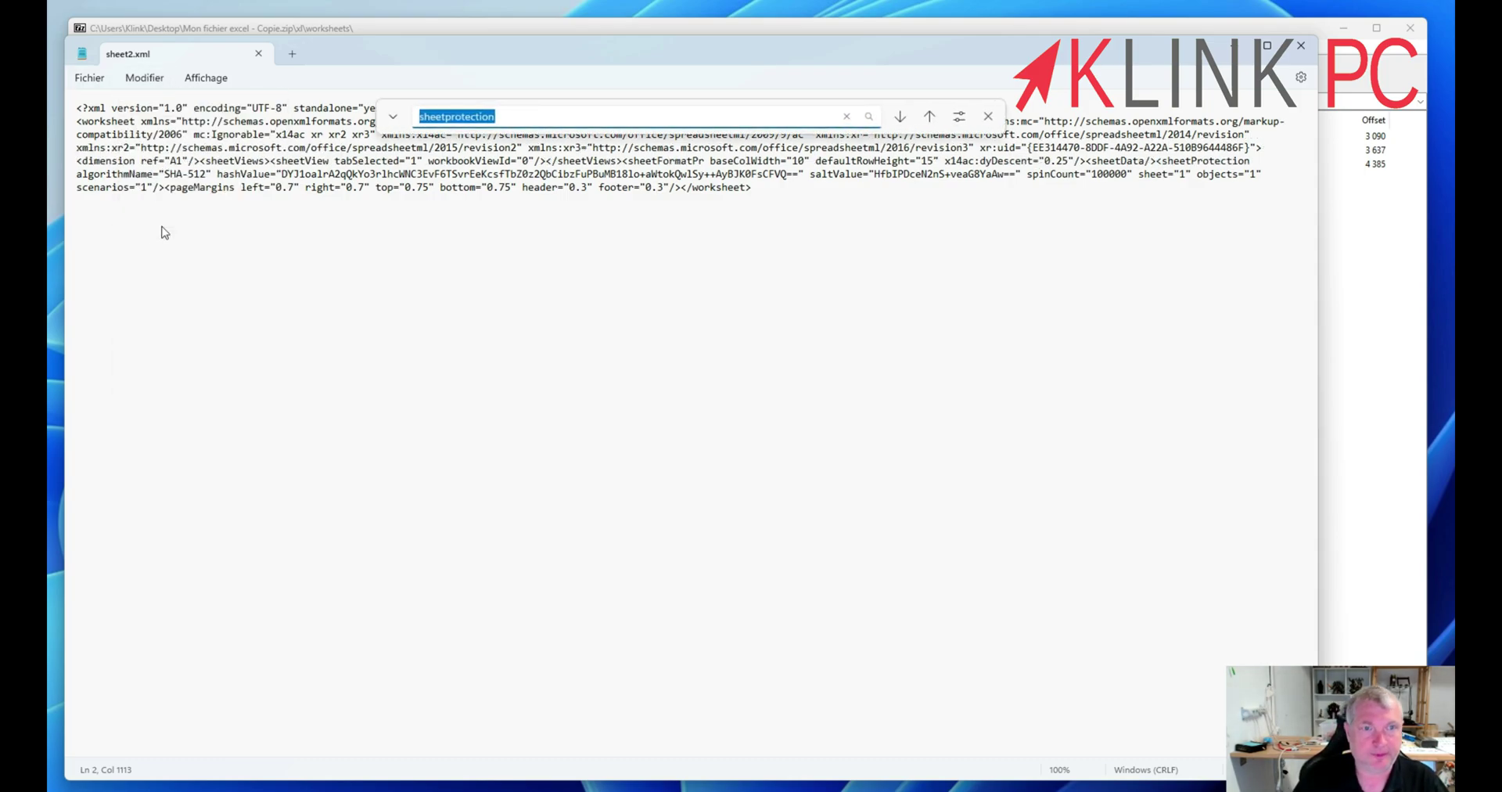
pyautogui.press('Return')
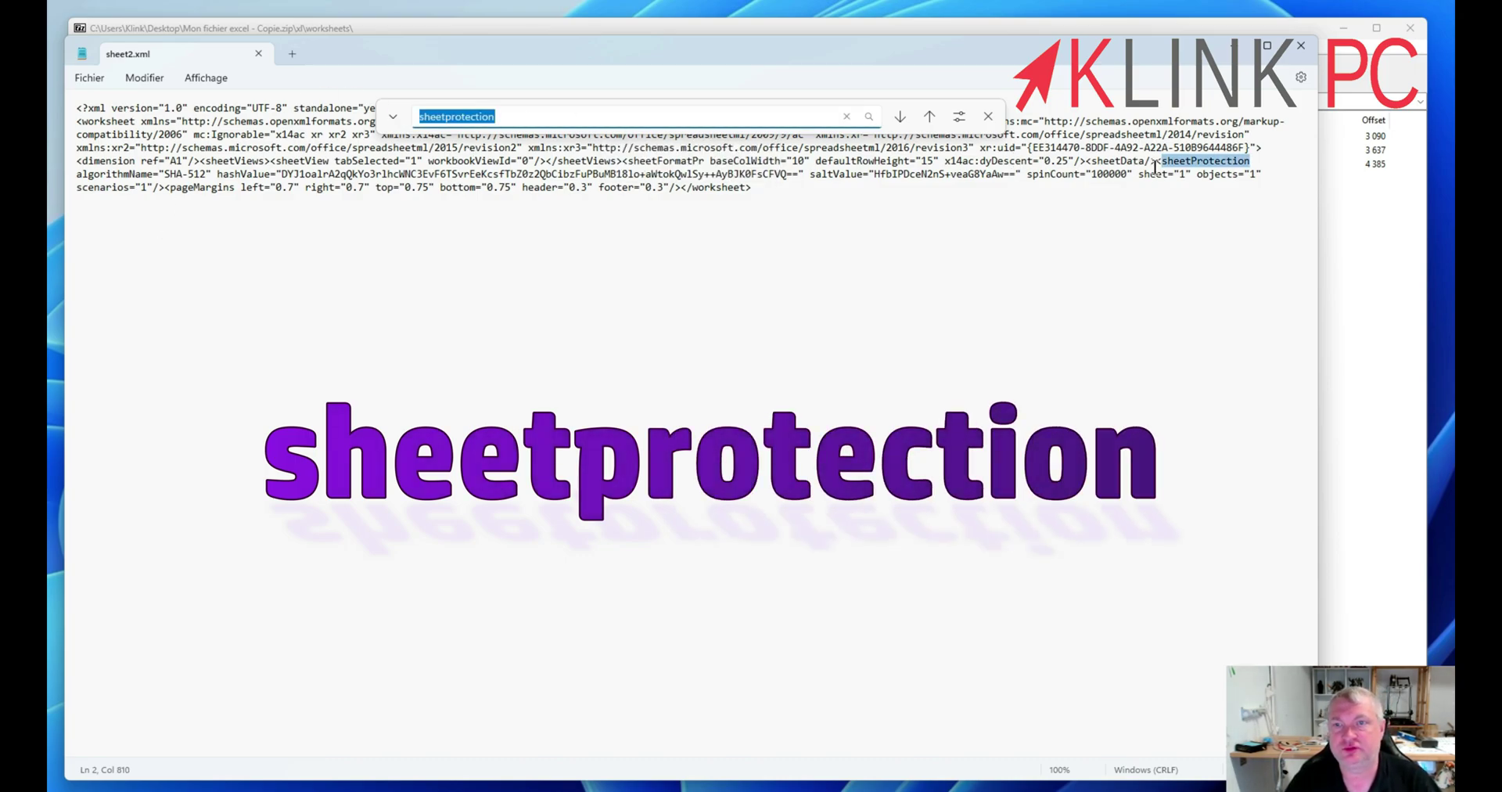
# Delete the whole <sheetProtection …/> element through scenarios="1"/> and save sheet2.xml
pyautogui.click(989, 116)
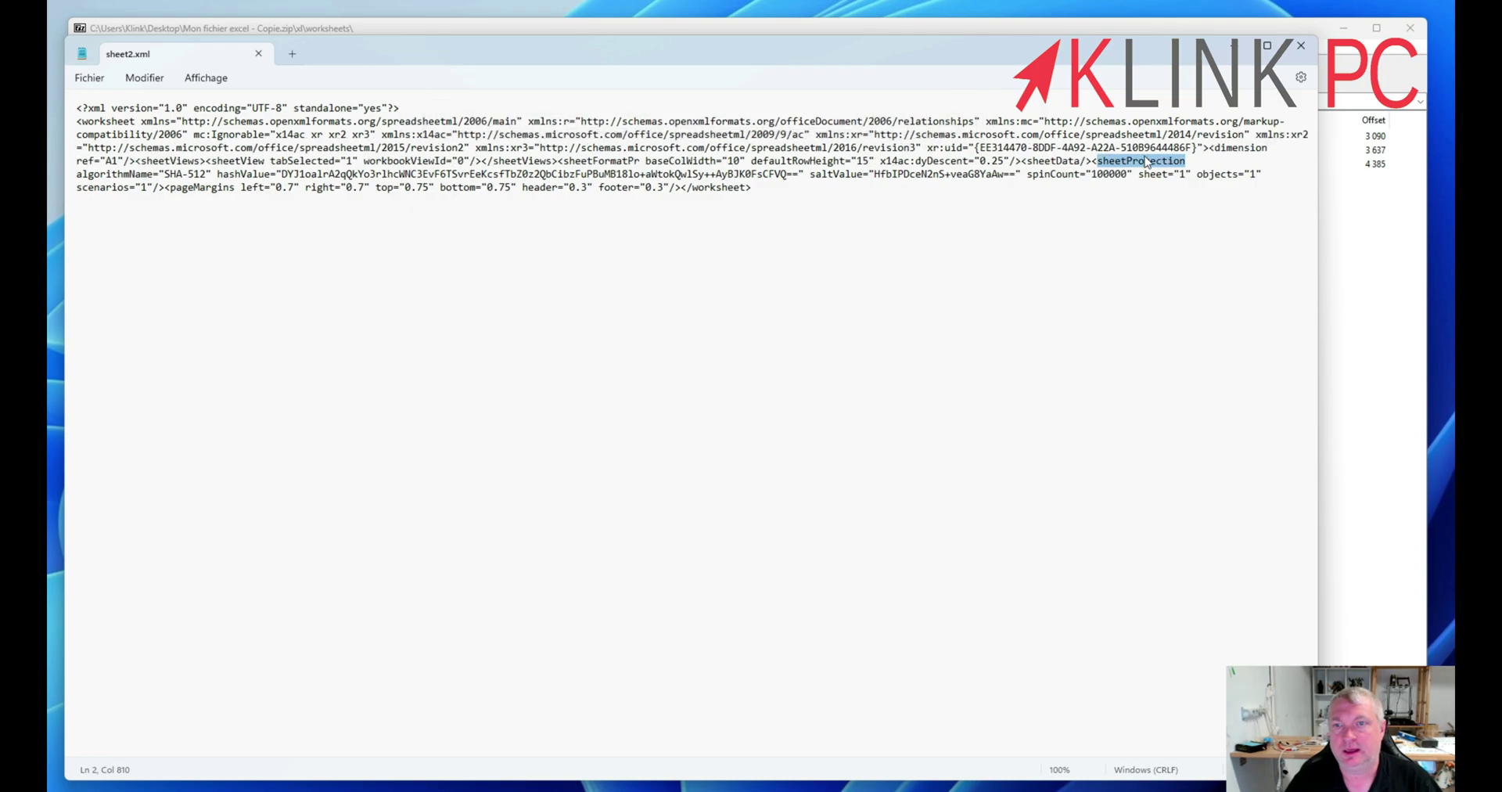
pyautogui.click(1091, 161)
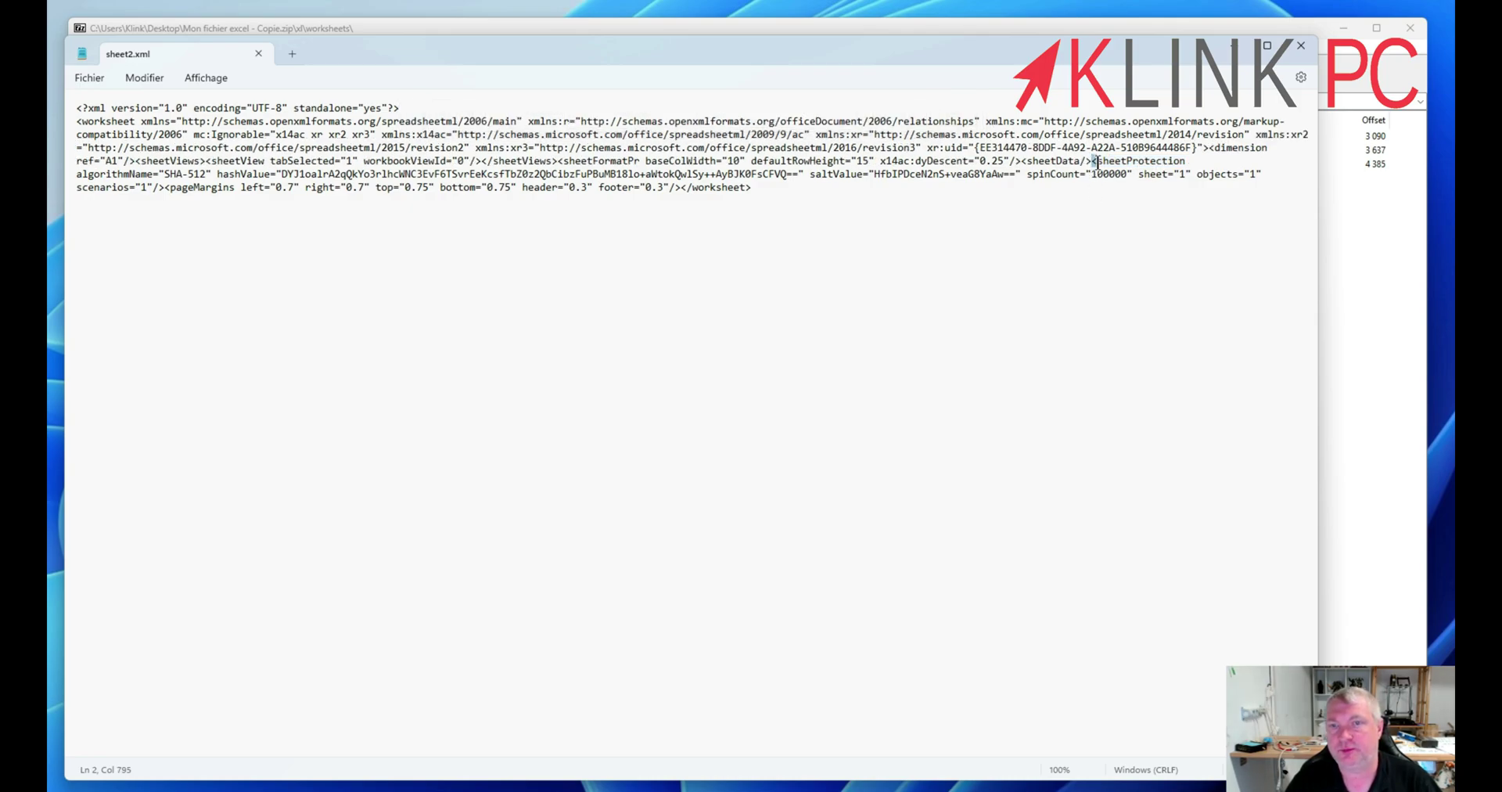
pyautogui.moveTo(1096, 162); pyautogui.dragTo(1102, 171)
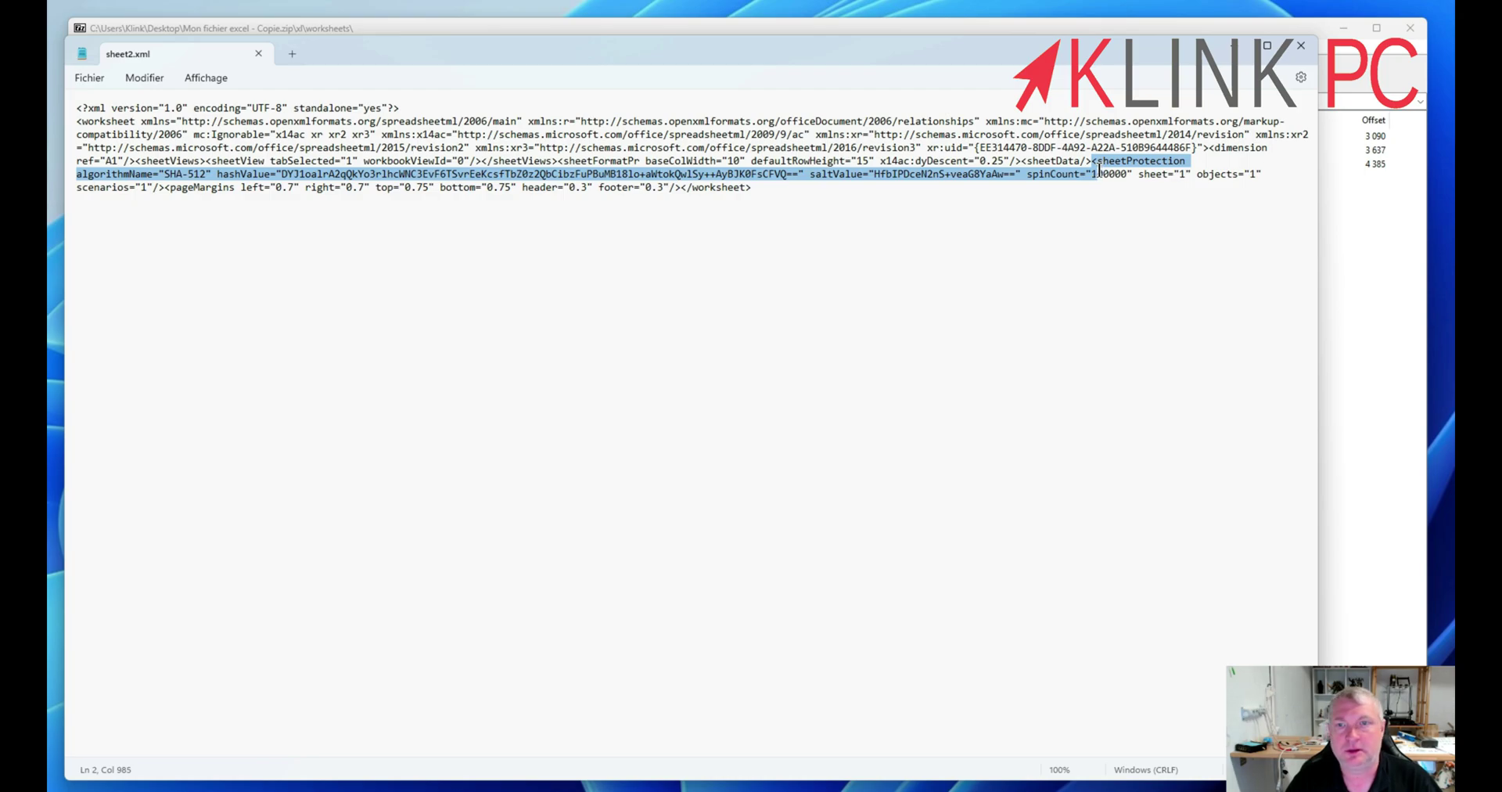
pyautogui.moveTo(1099, 170); pyautogui.dragTo(1247, 190)
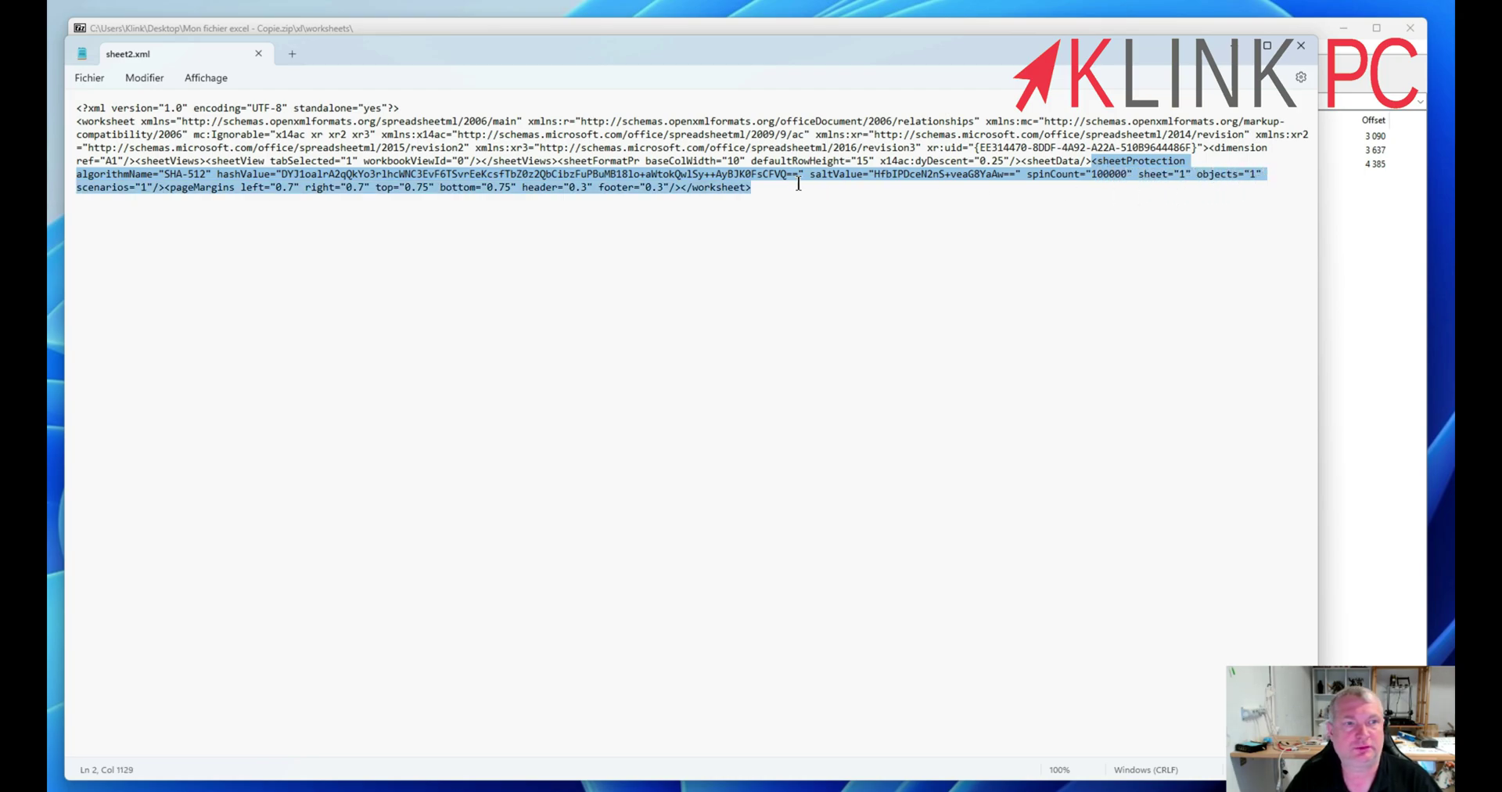
pyautogui.moveTo(799, 184); pyautogui.dragTo(162, 198)
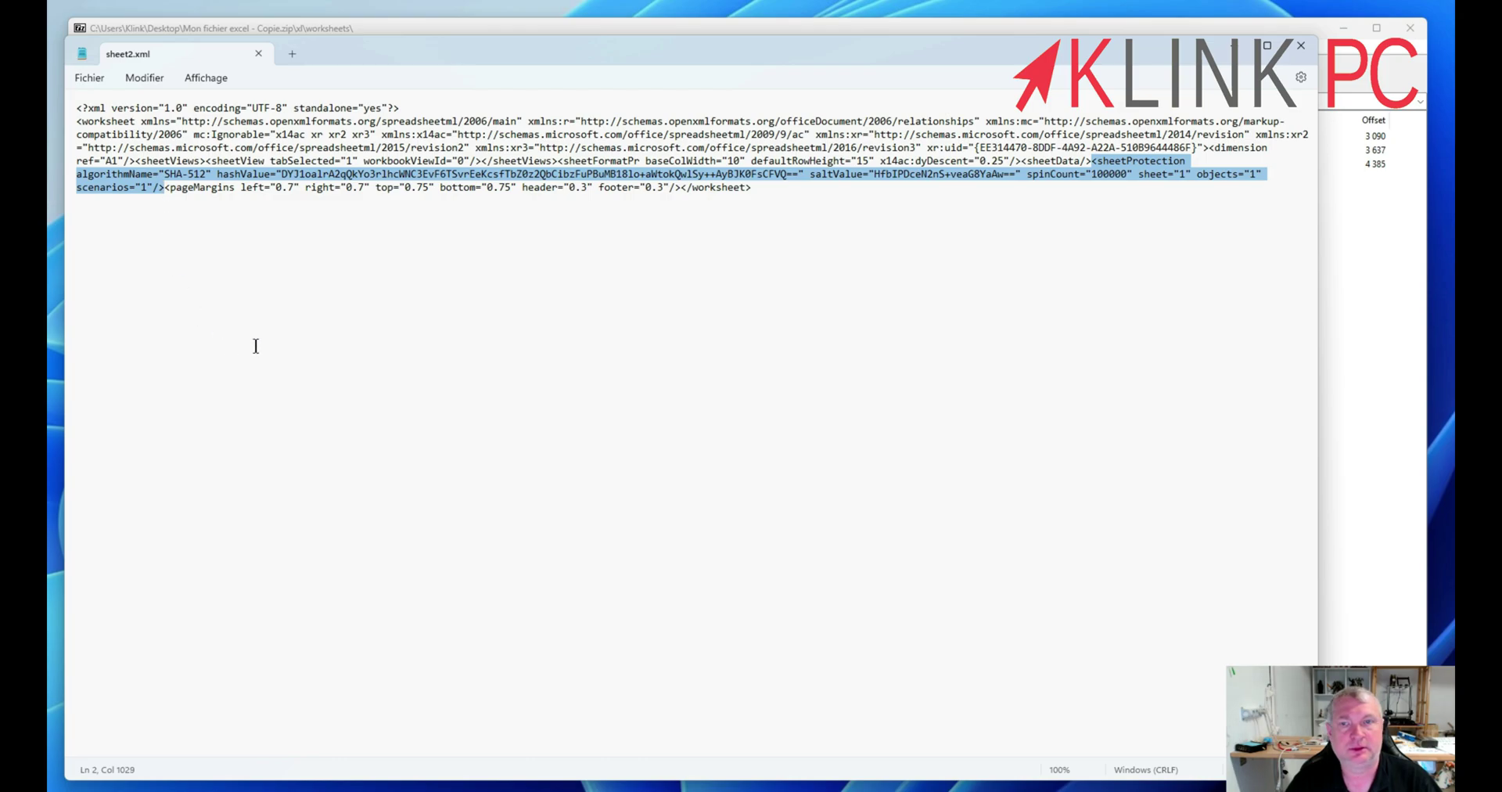
pyautogui.press('Delete')
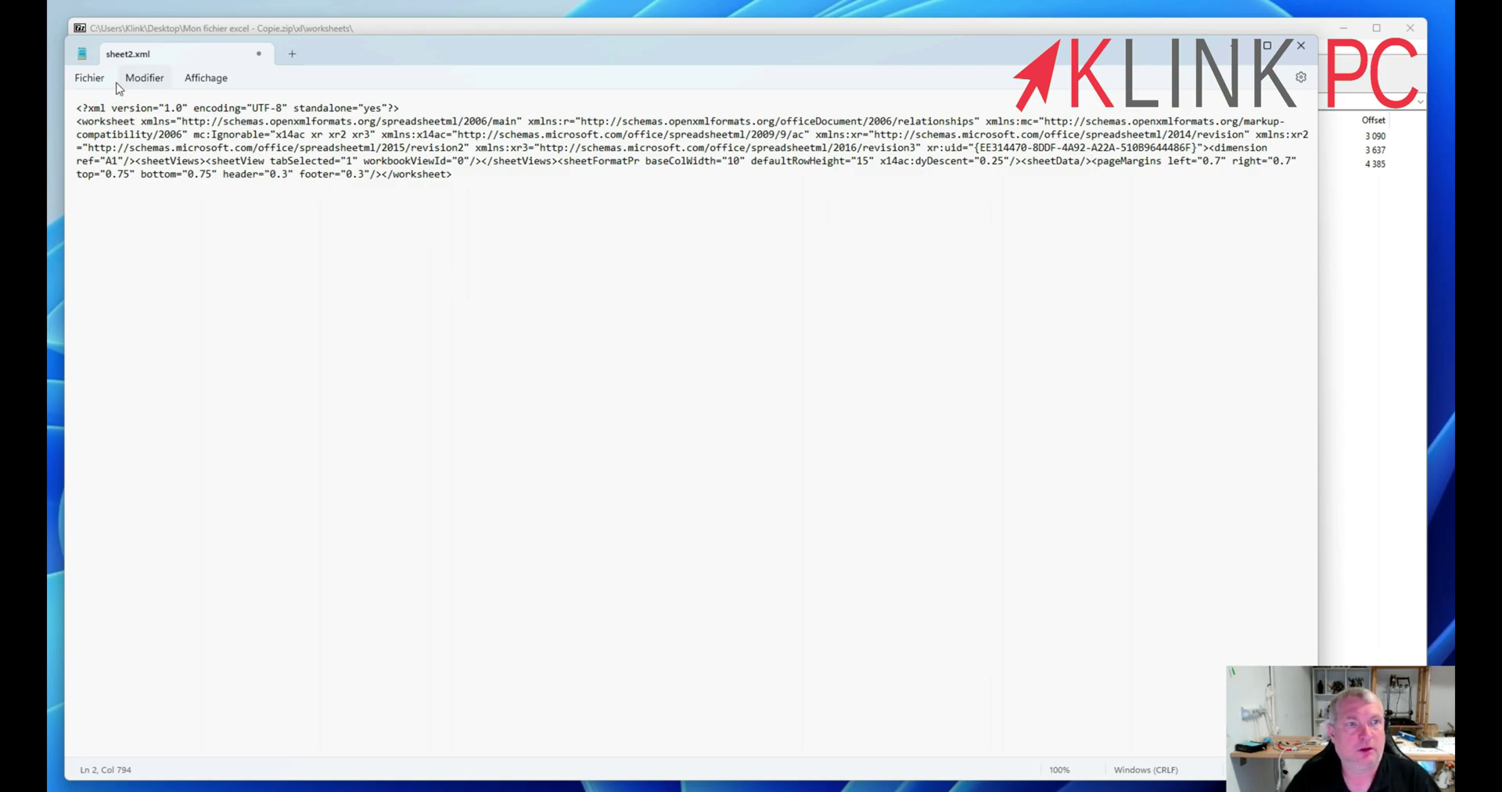
pyautogui.click(89, 77)
pyautogui.click(113, 184)
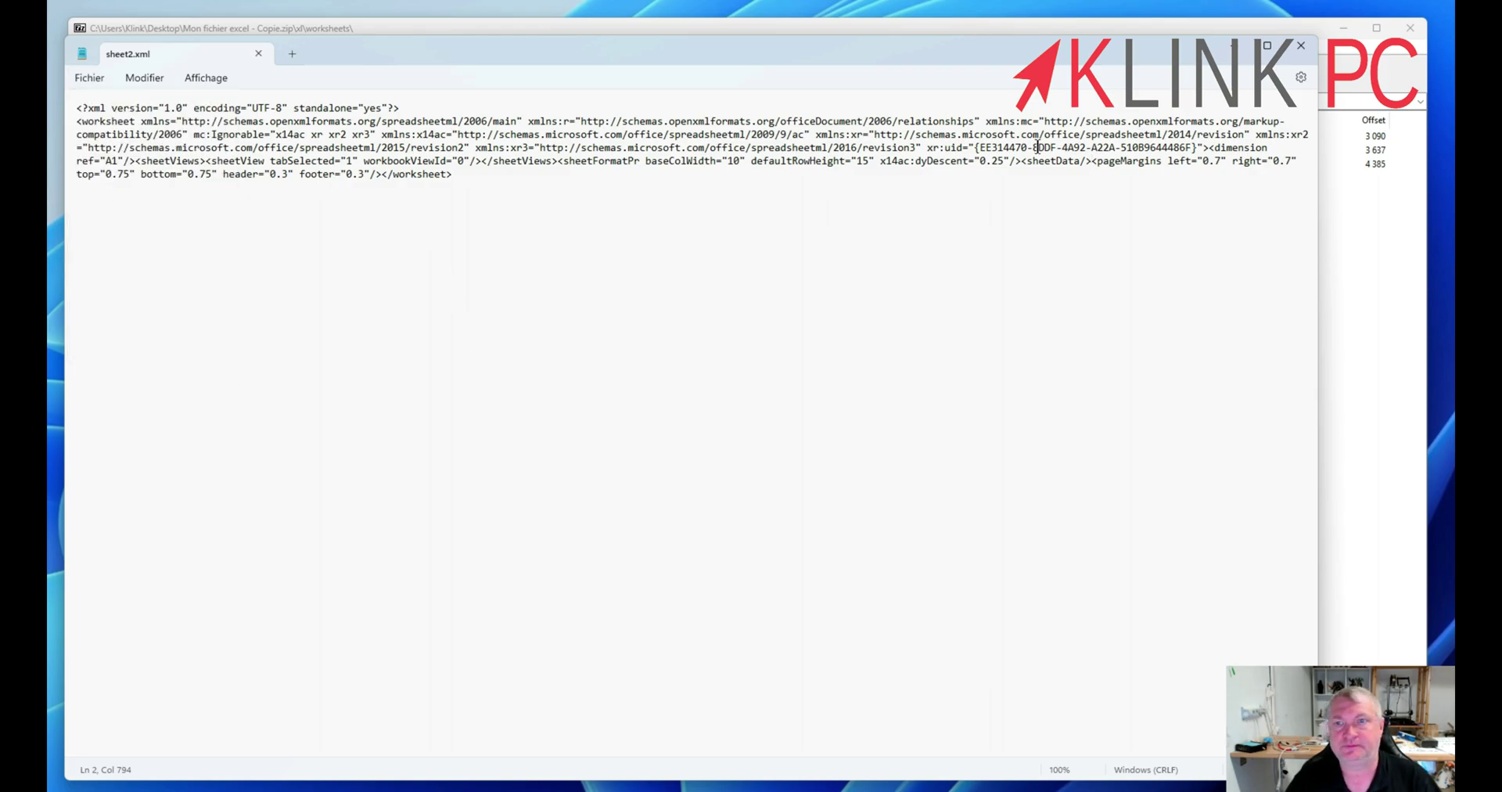
# Close Notepad and confirm updating the archive with the edited 950-byte sheet2.xml
pyautogui.click(1301, 45)
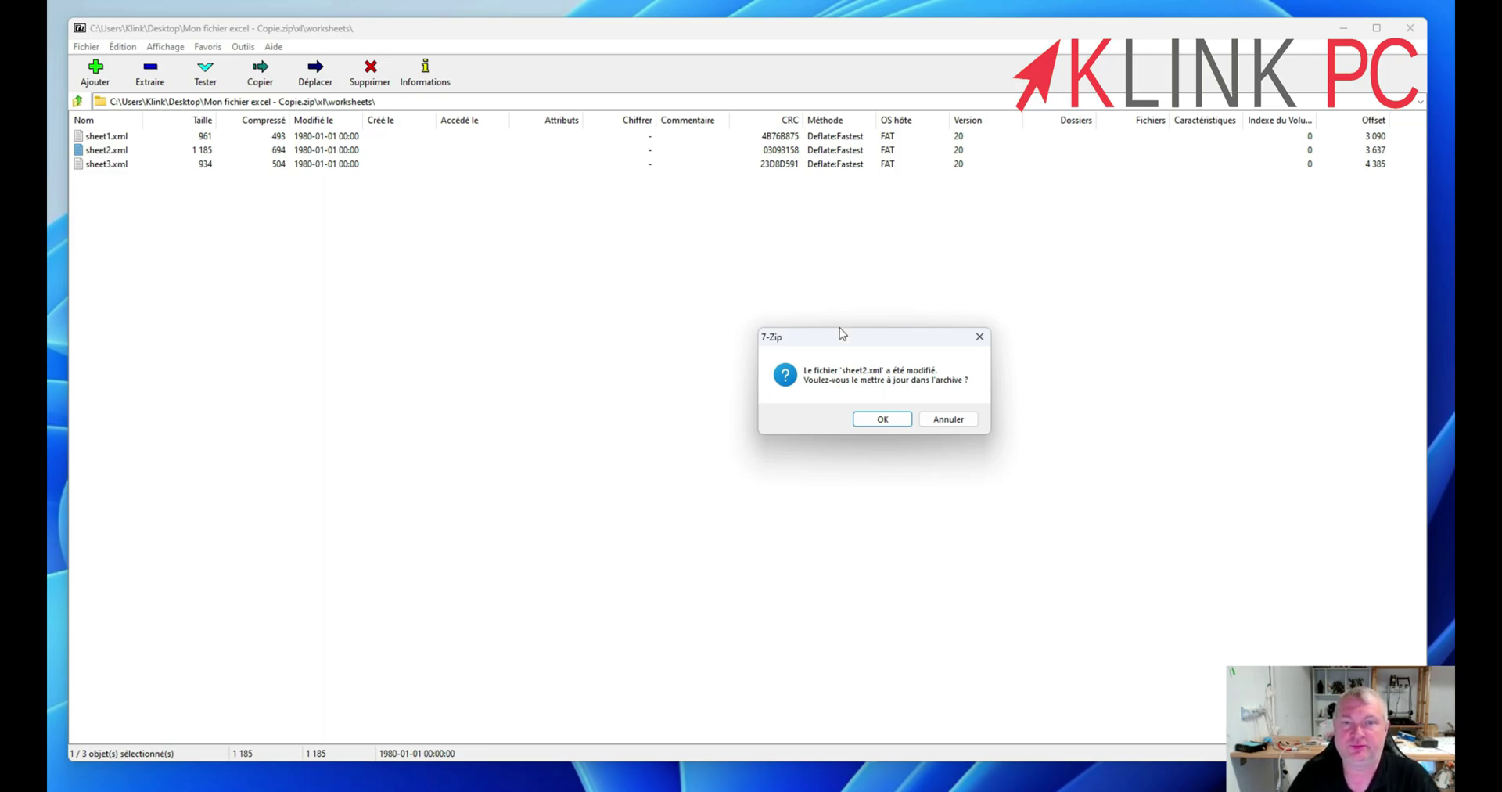
pyautogui.click(876, 420)
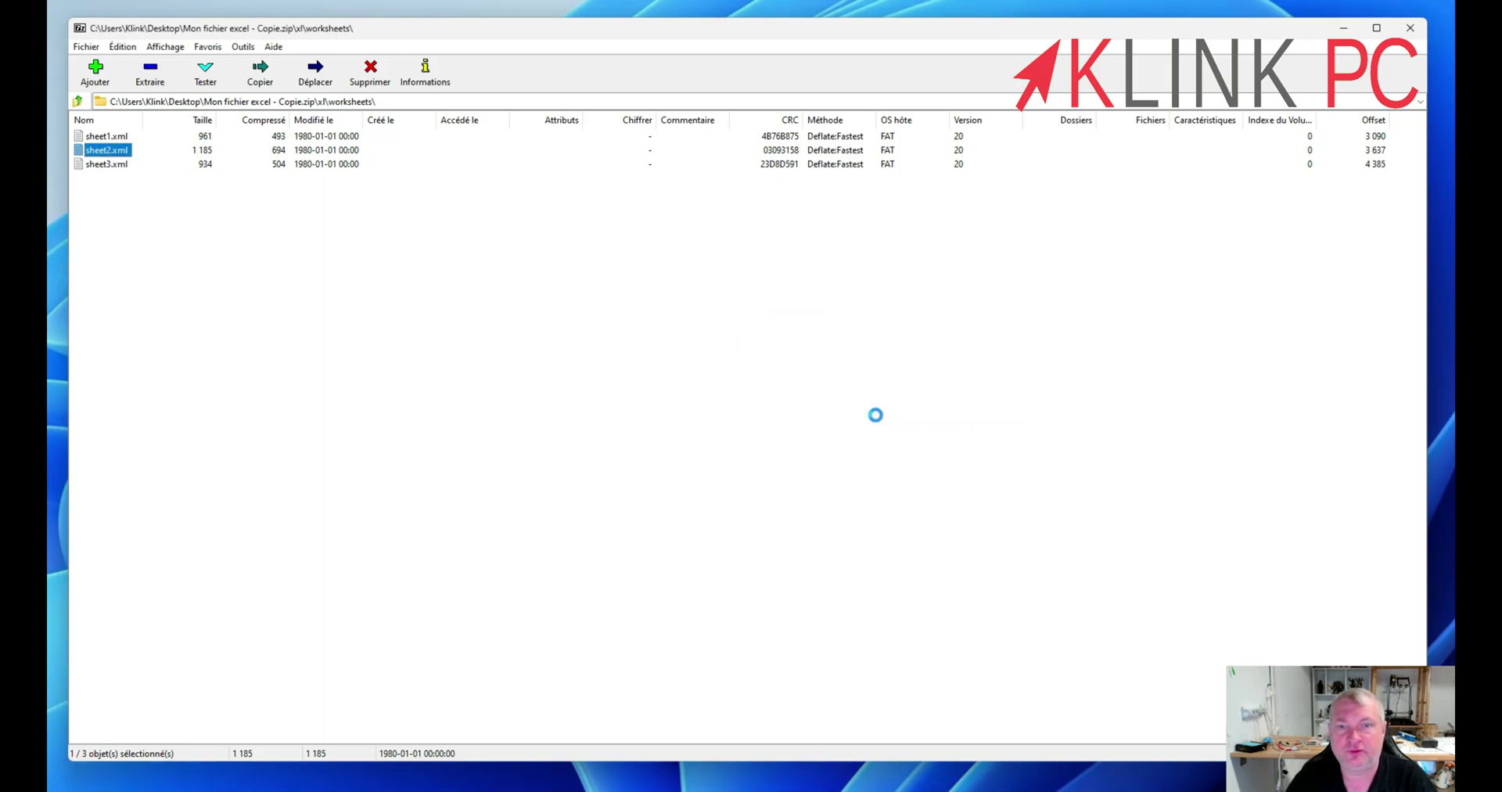
# Rename the archive copy back to Mon fichier excel - Copie.xlsx and open it in Excel
pyautogui.click(1411, 29)
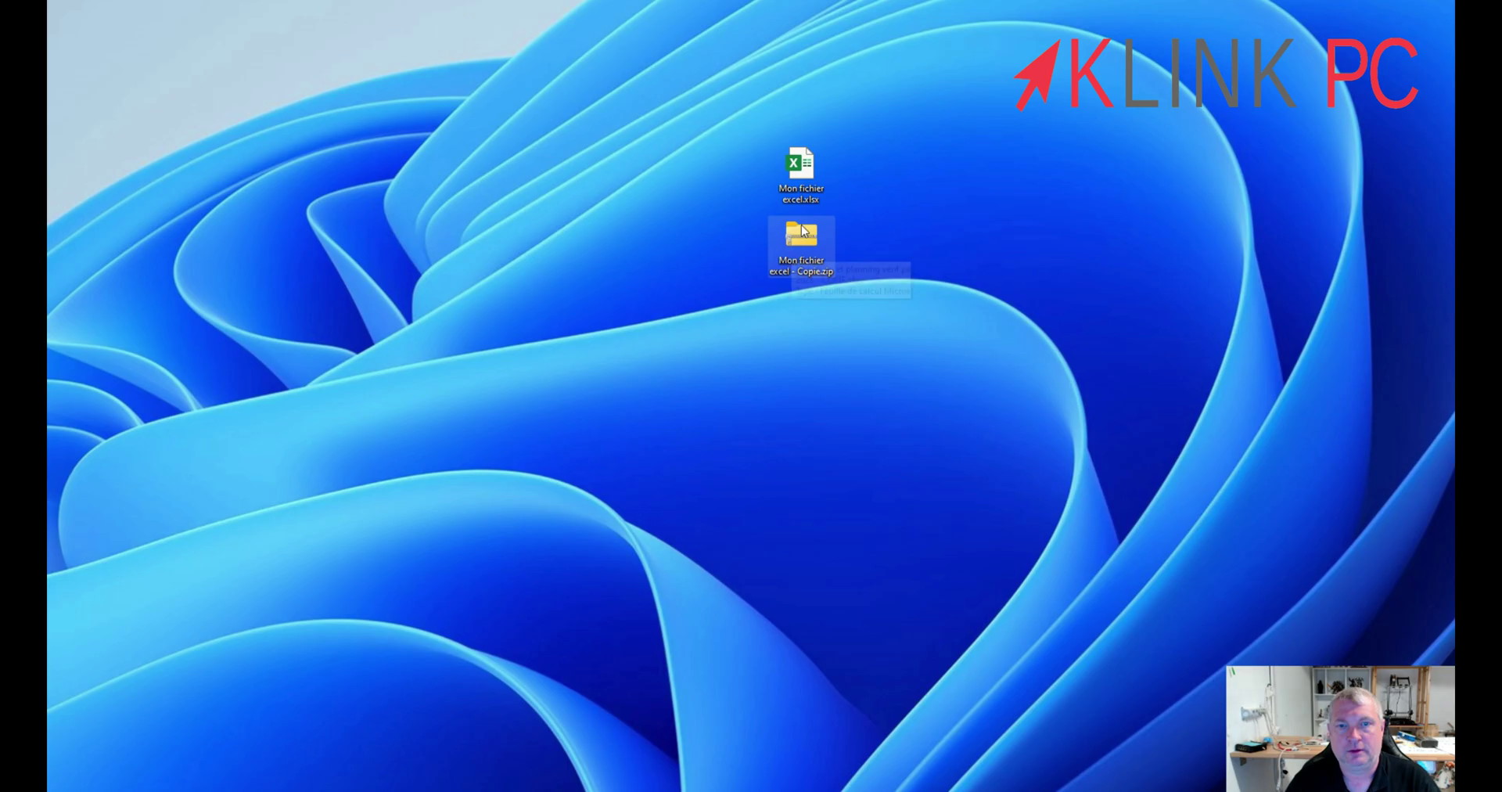
pyautogui.moveTo(809, 241); pyautogui.dragTo(814, 306)
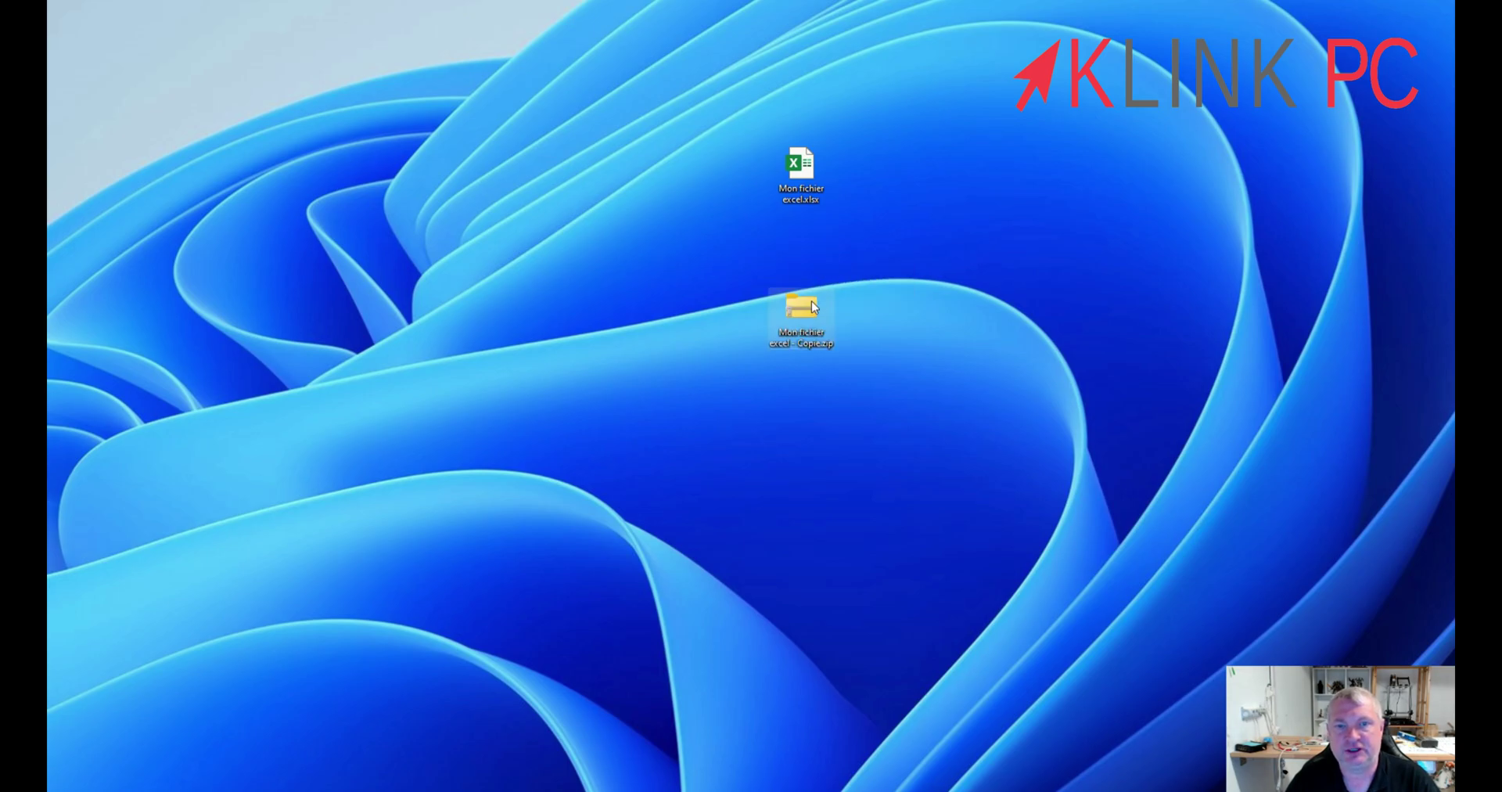
pyautogui.click(826, 350)
pyautogui.click(823, 344)
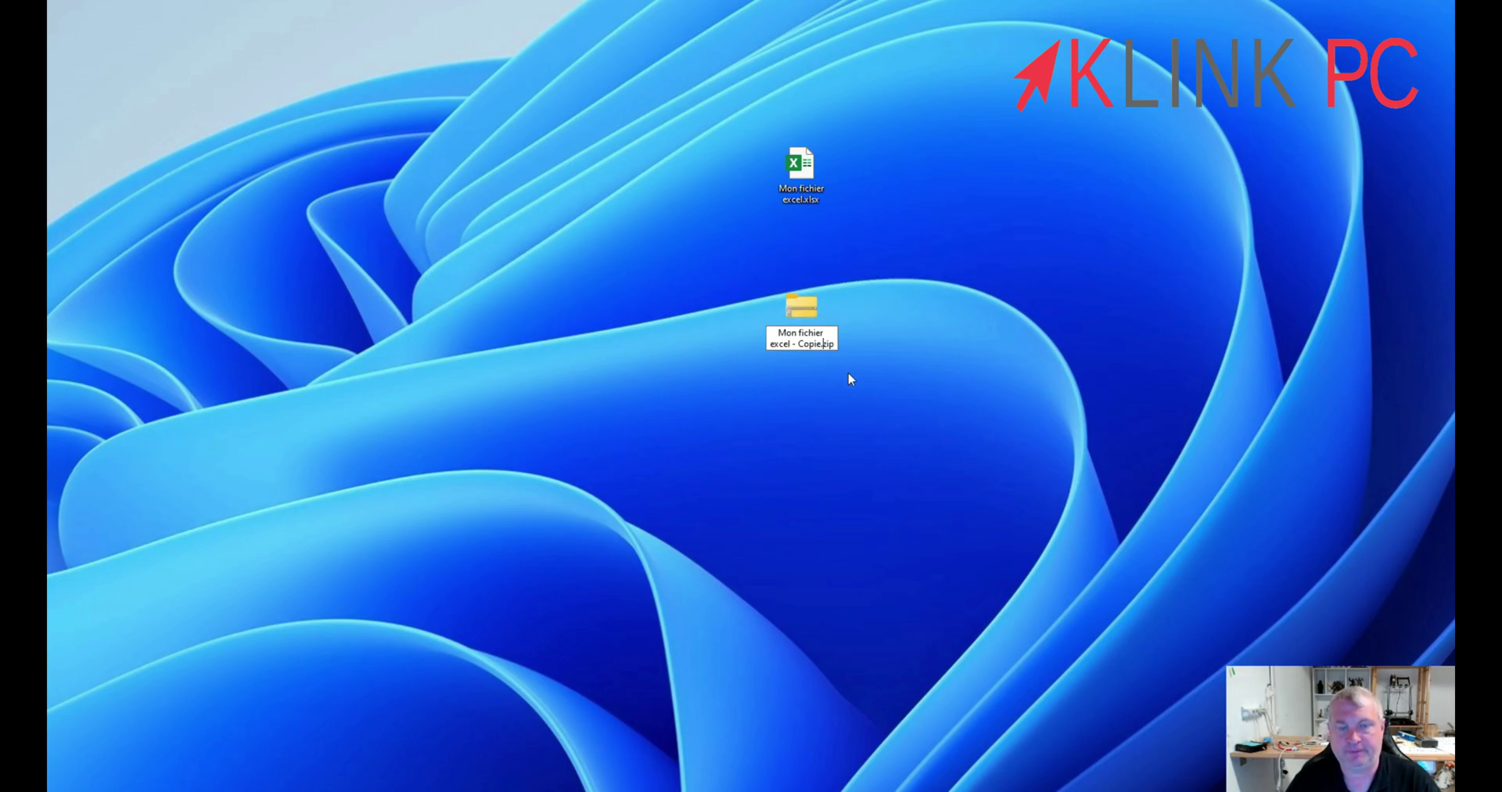
pyautogui.press('Delete')
pyautogui.press('Delete')
pyautogui.press('Delete')
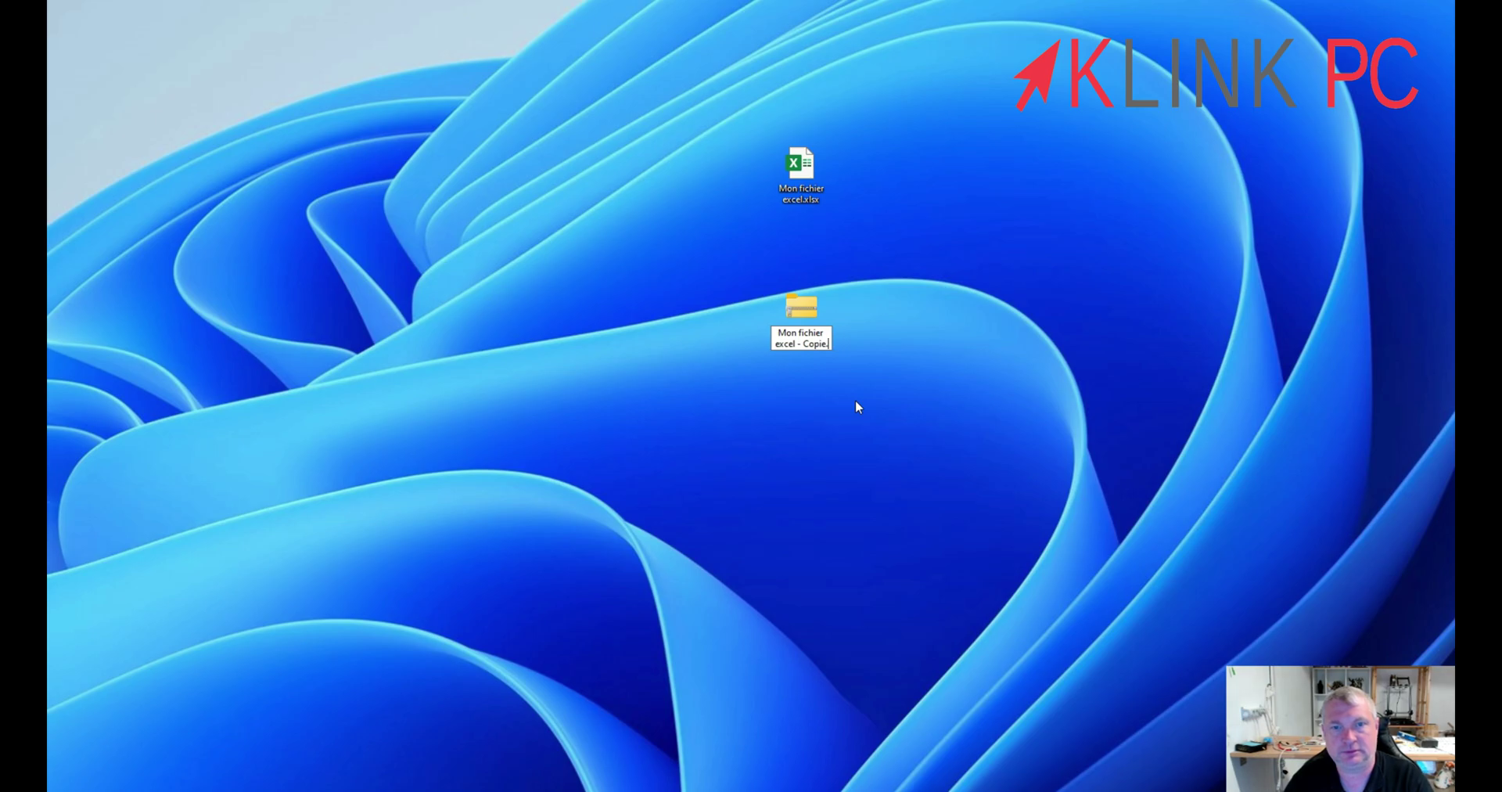
pyautogui.write('xl')
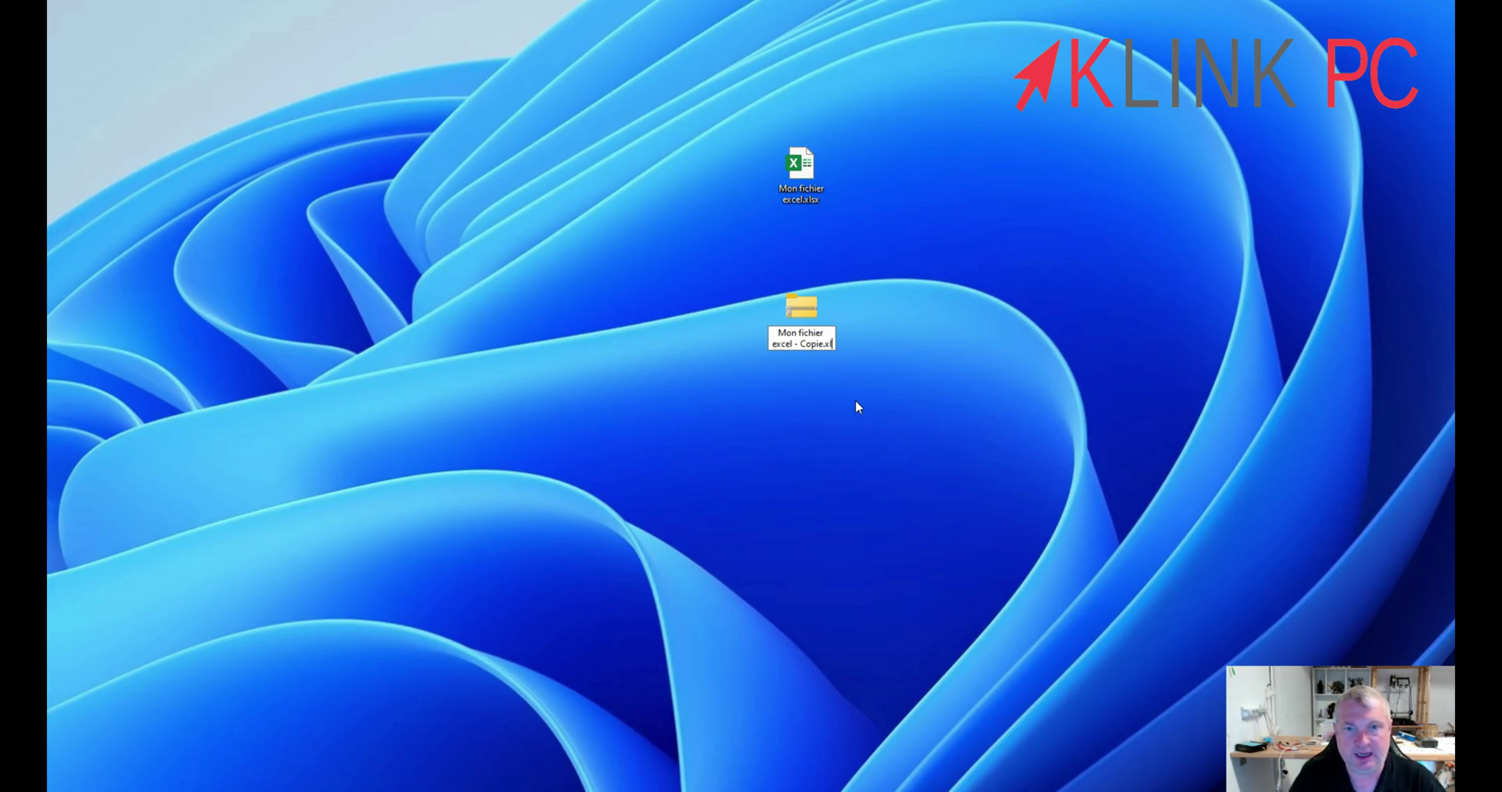
pyautogui.write('sx')
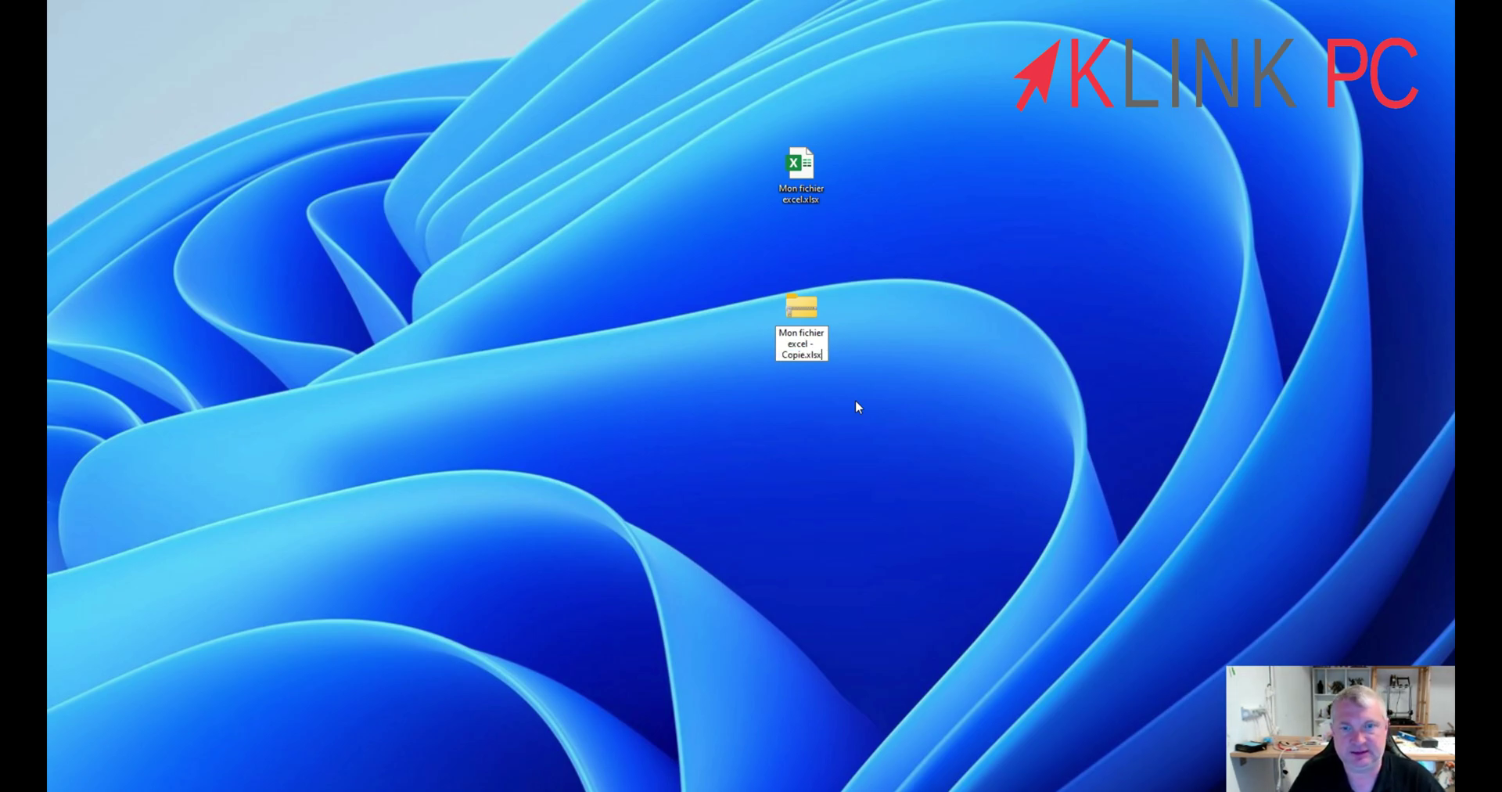
pyautogui.press('Return')
pyautogui.press('Return')
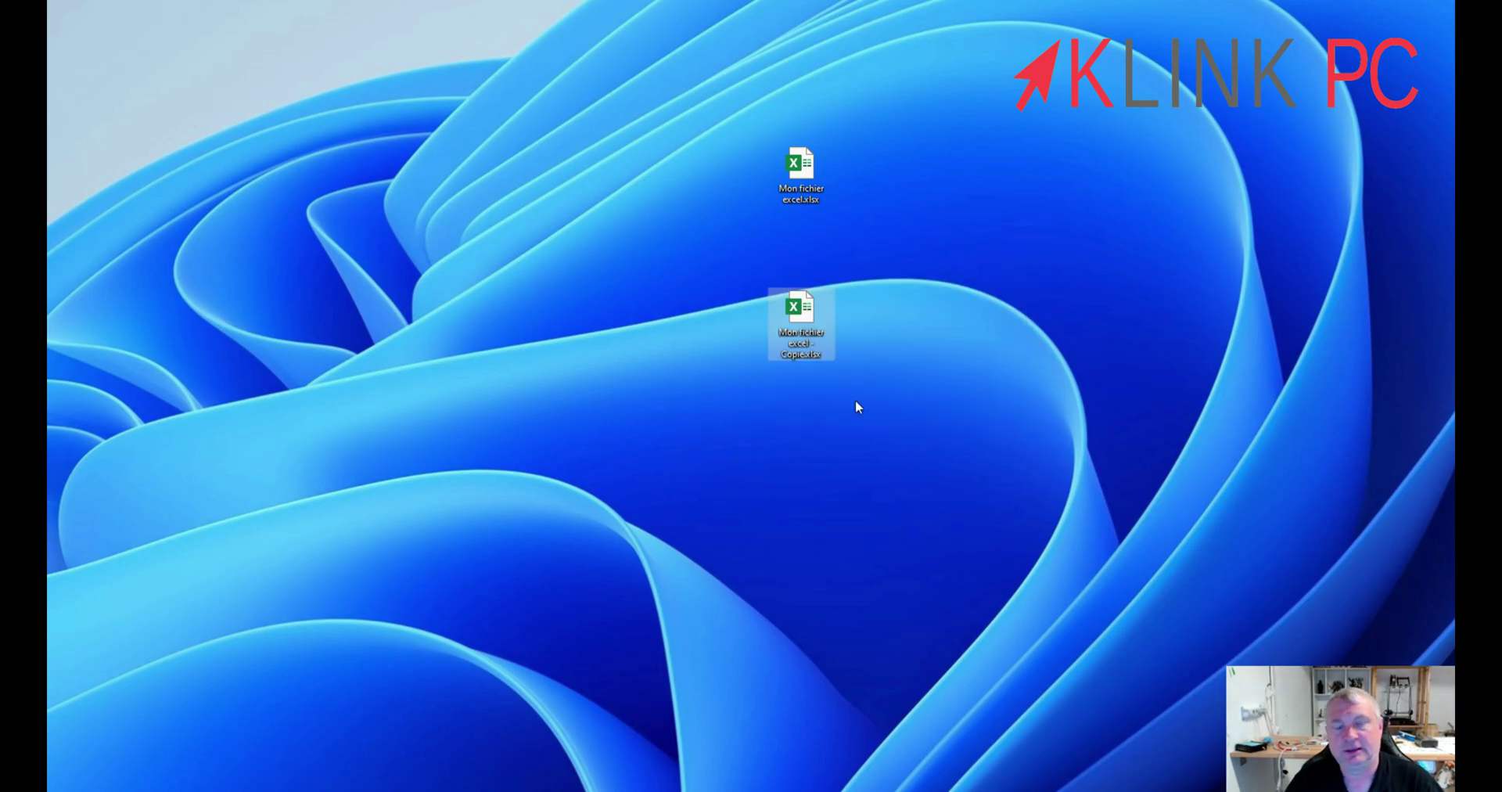
pyautogui.doubleClick(801, 316)
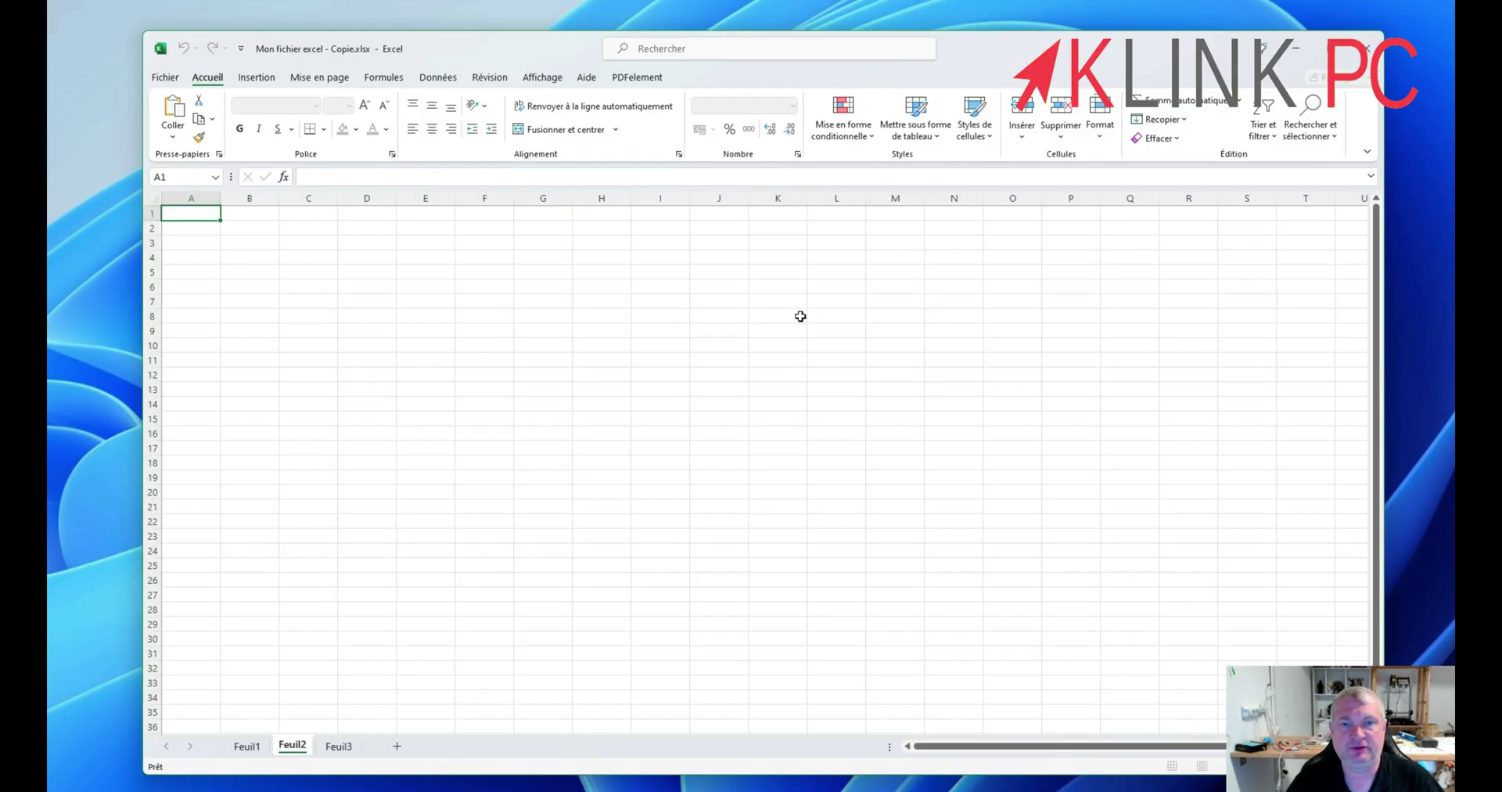
# On the Révision tab, confirm Feuil1, Feuil2 and Feuil3 are unprotected and cell K15 is selectable
pyautogui.click(489, 76)
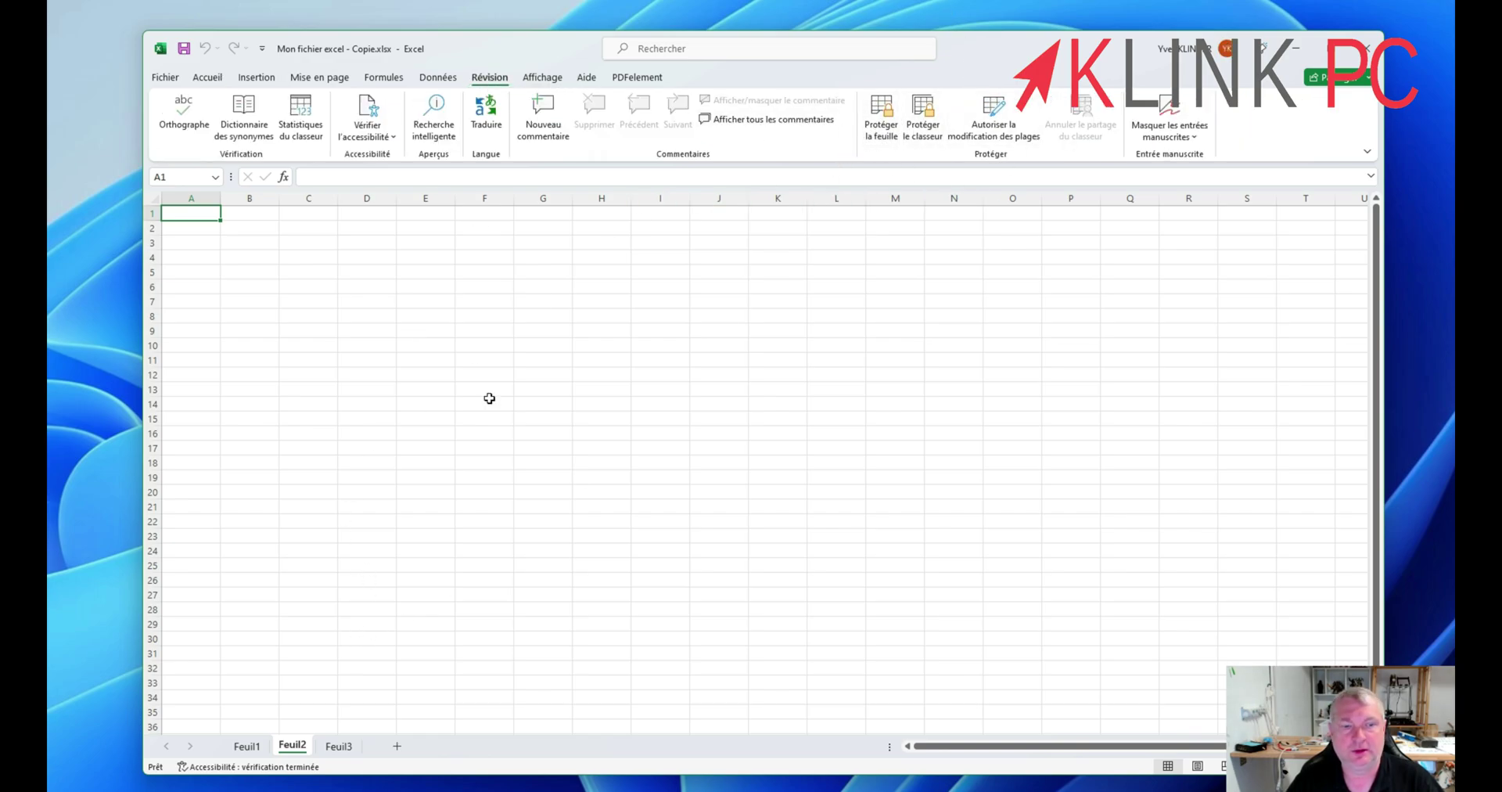
pyautogui.click(247, 746)
pyautogui.click(292, 745)
pyautogui.click(339, 745)
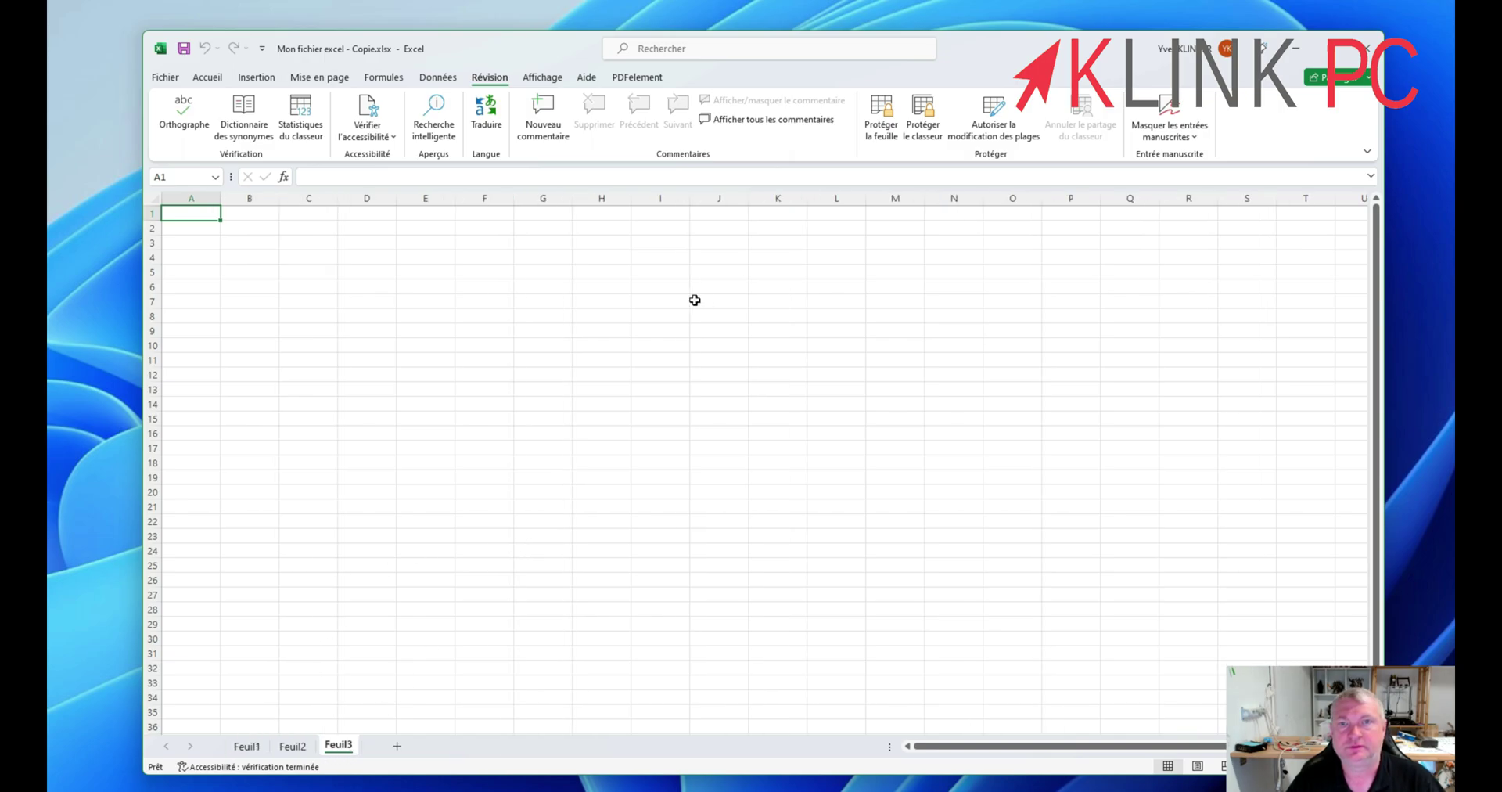
pyautogui.click(792, 419)
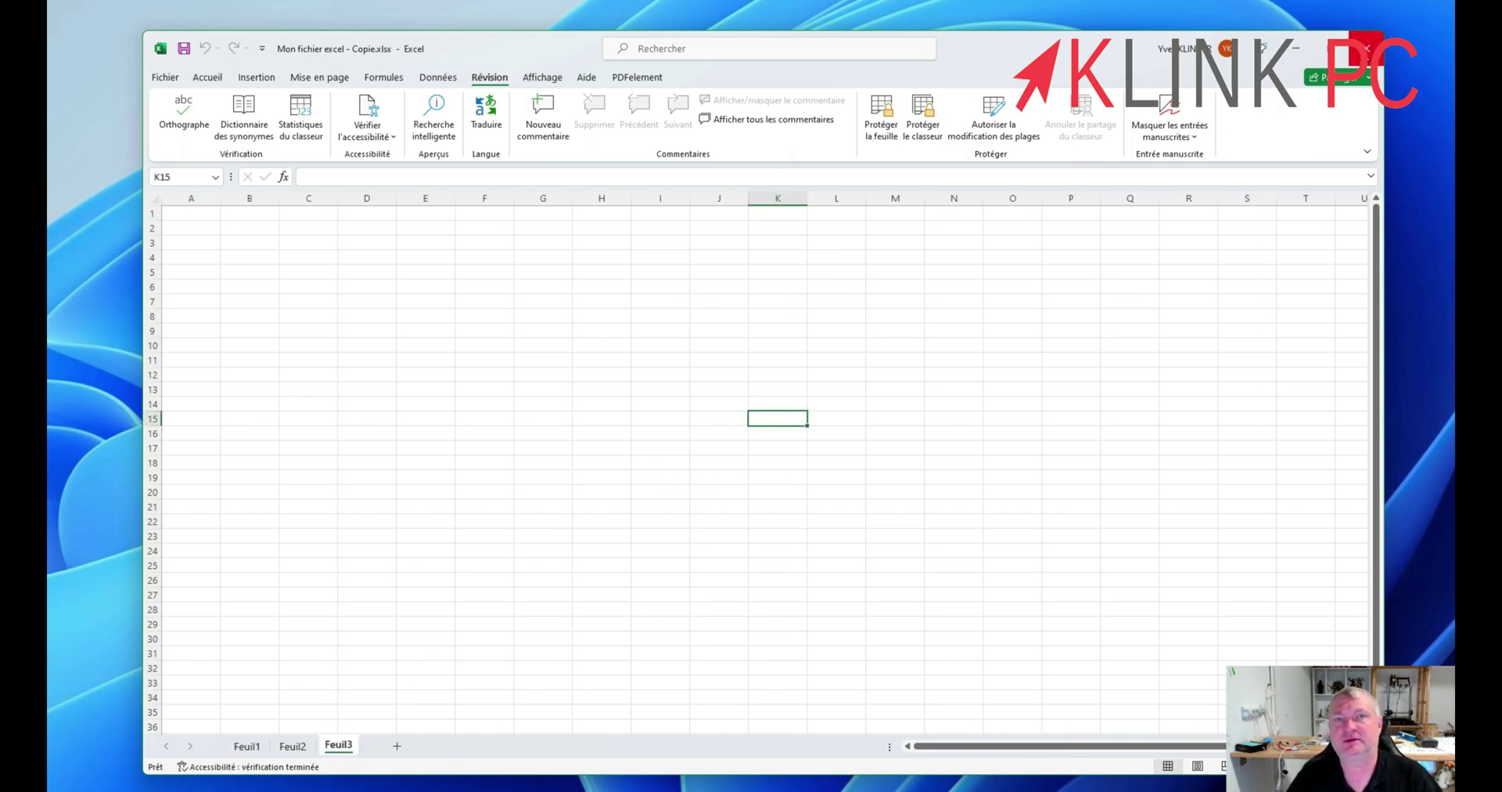